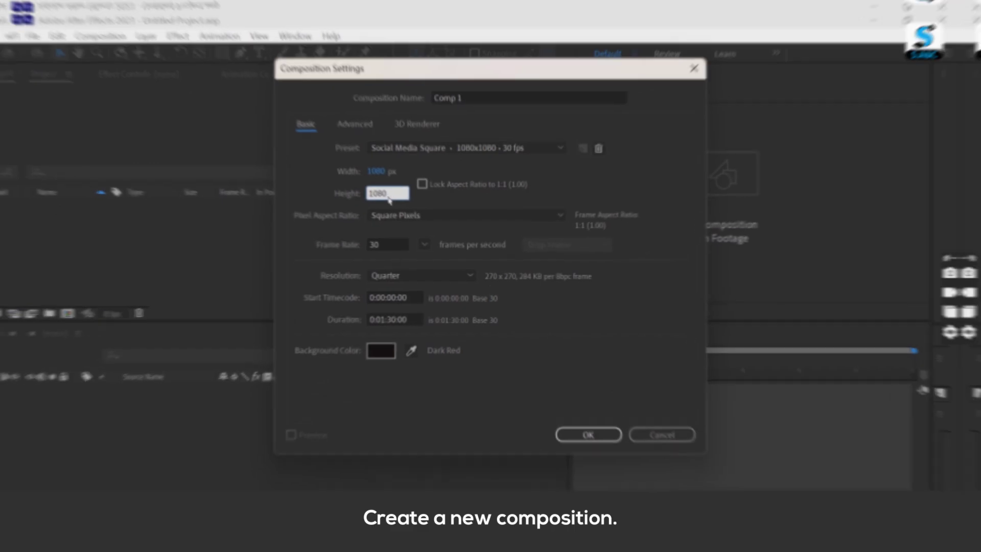
- Create Comp 1 from the Social Media Square 1080x1080, 30 fps composition preset
click(593, 438)
- Add a full-frame solid coloured light blue 28B7F9, named Royal Blue Solid 1
right_click(158, 434)
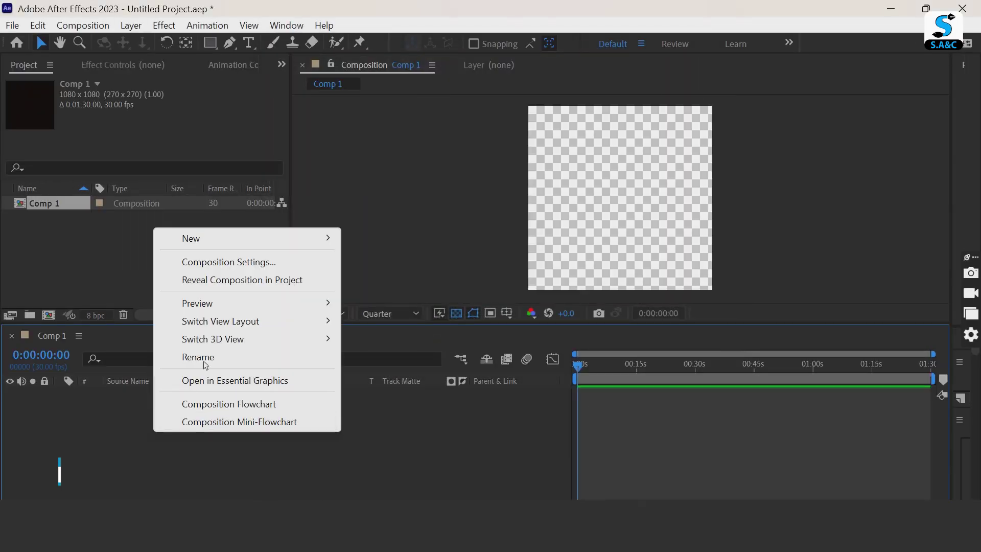
mouse_move(305, 244)
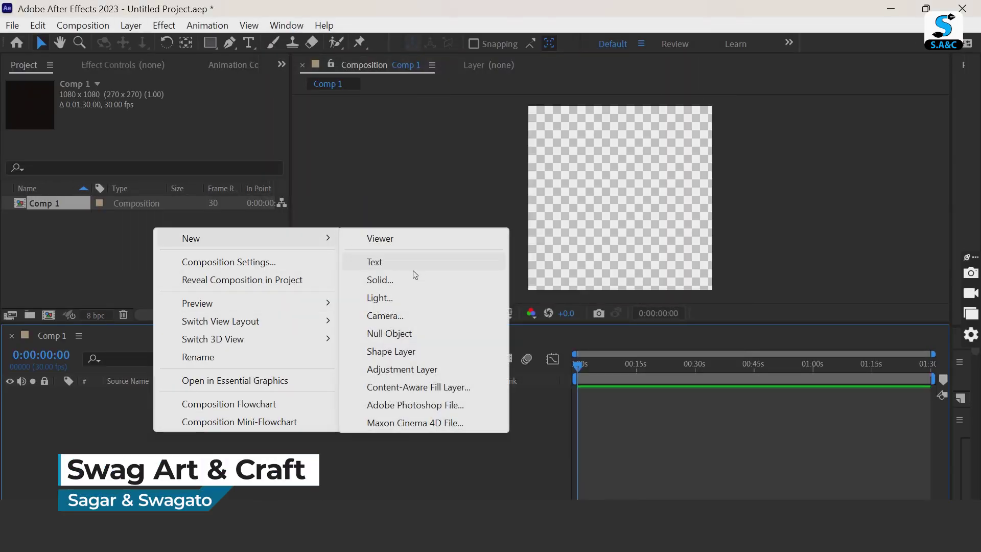
click(400, 280)
click(483, 361)
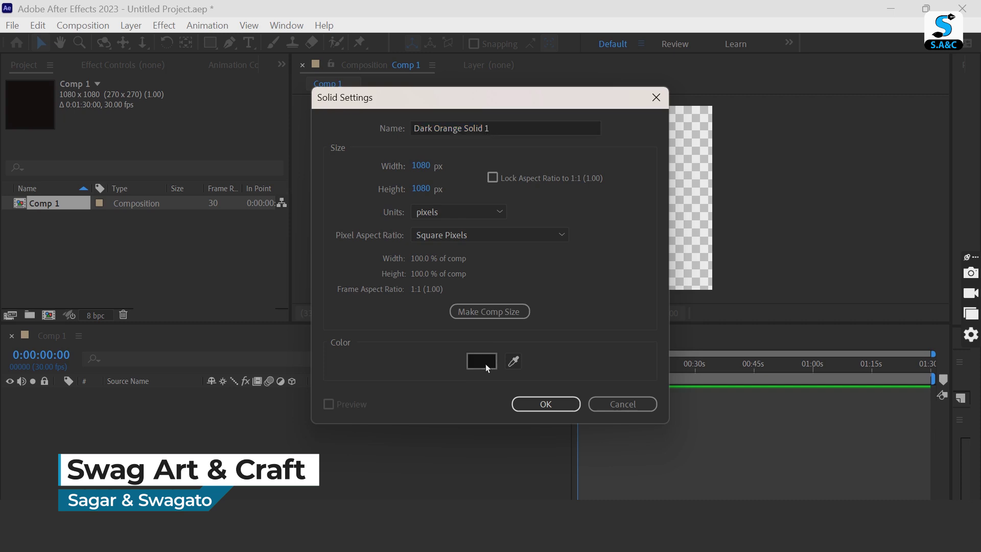
drag(285, 267, 314, 181)
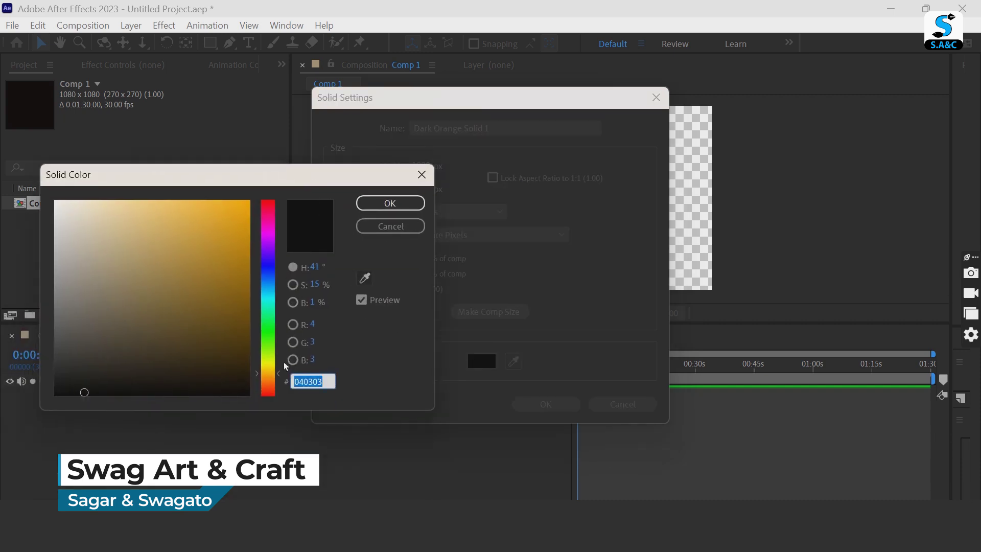
drag(281, 378, 284, 289)
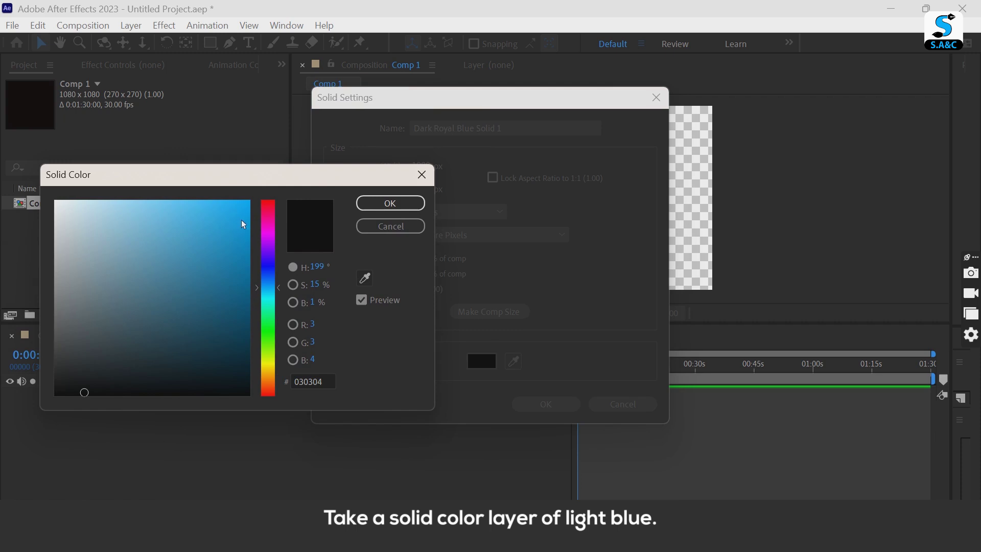
click(219, 205)
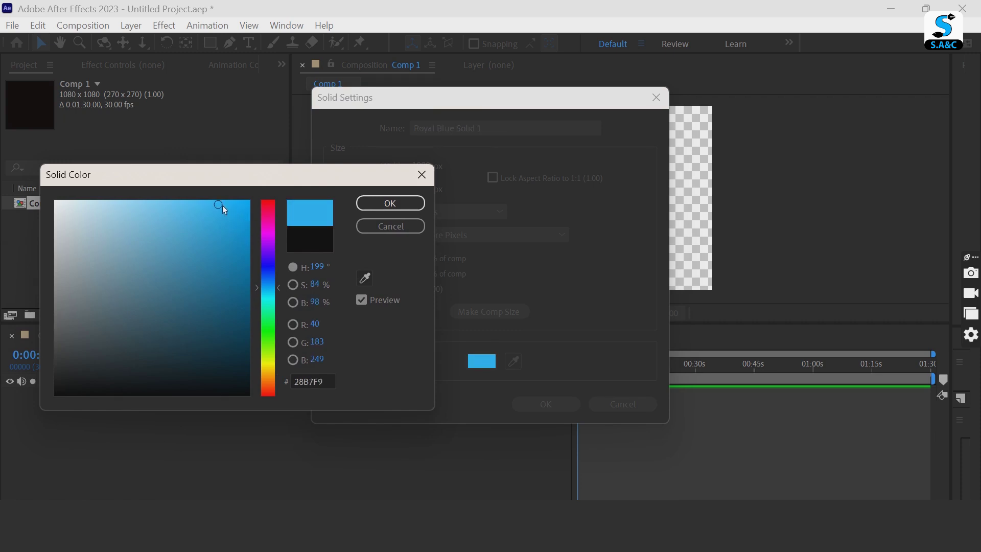
click(390, 203)
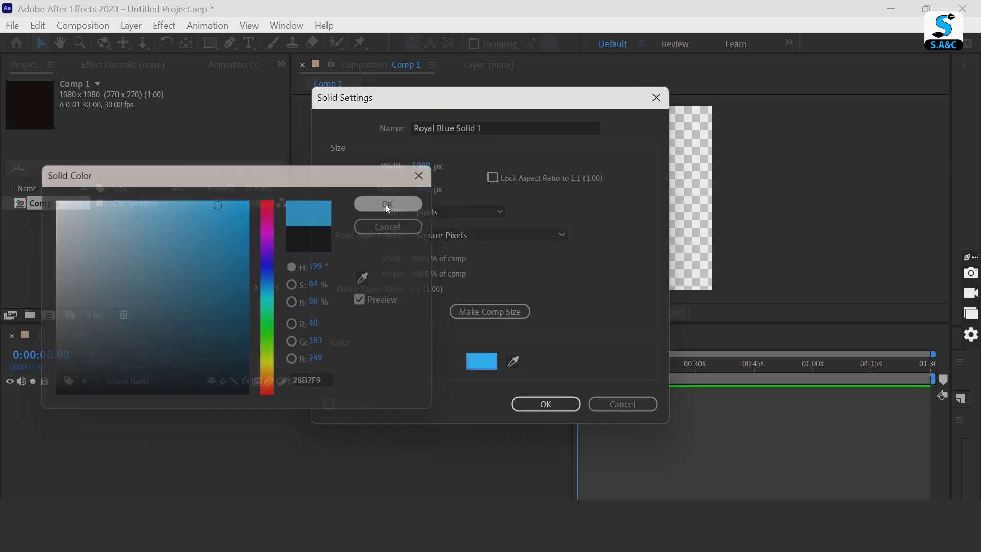
click(546, 404)
- Draw a circle in the middle of the blue square with the Ellipse Tool
drag(210, 42, 283, 79)
drag(578, 140, 628, 241)
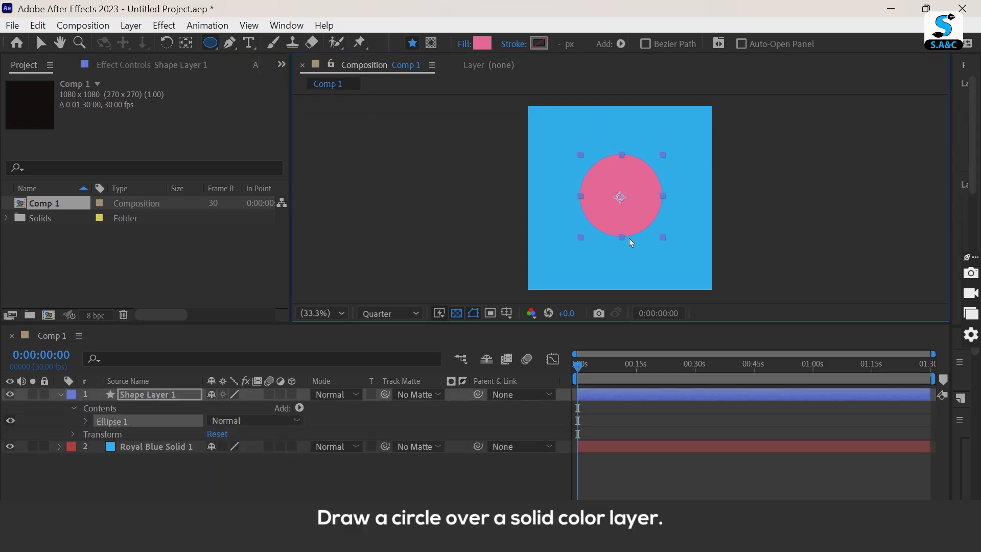
key(space)
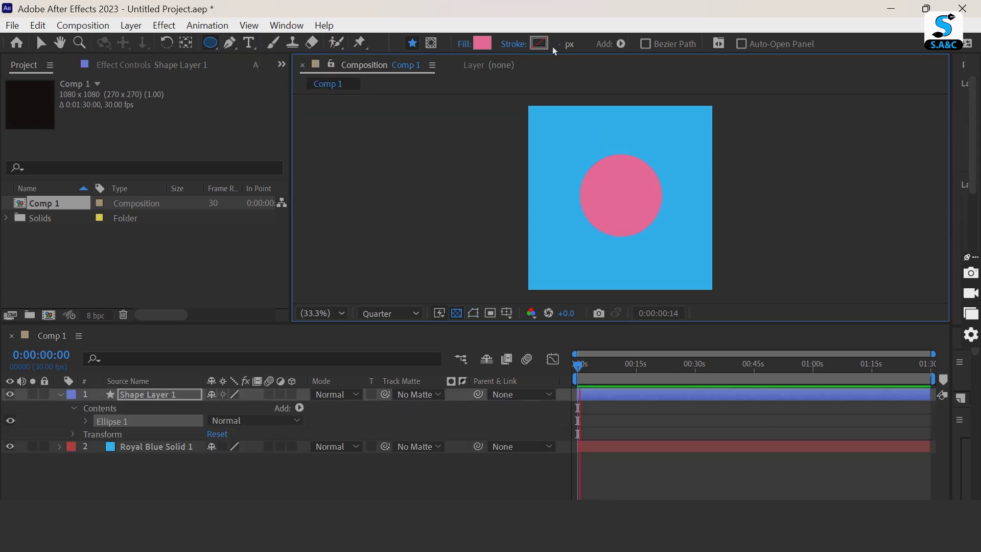
- Set the circle's fill to None and its stroke colour to white
click(464, 43)
click(413, 222)
click(465, 311)
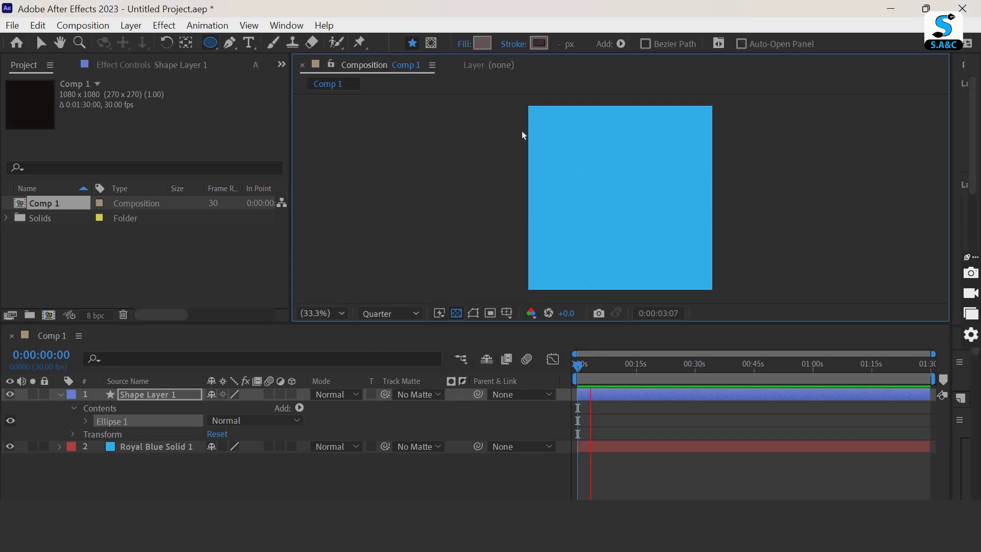
click(536, 47)
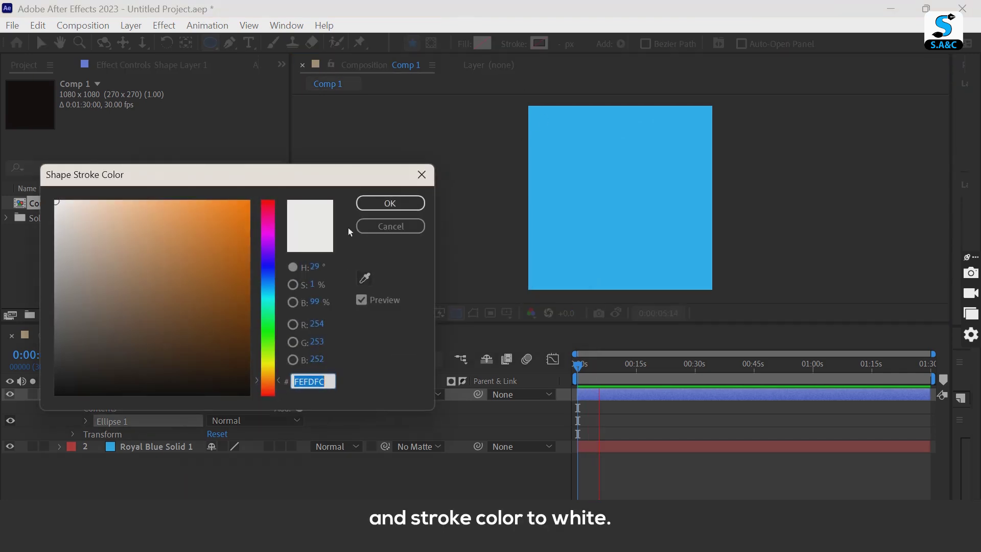
click(367, 206)
key(v)
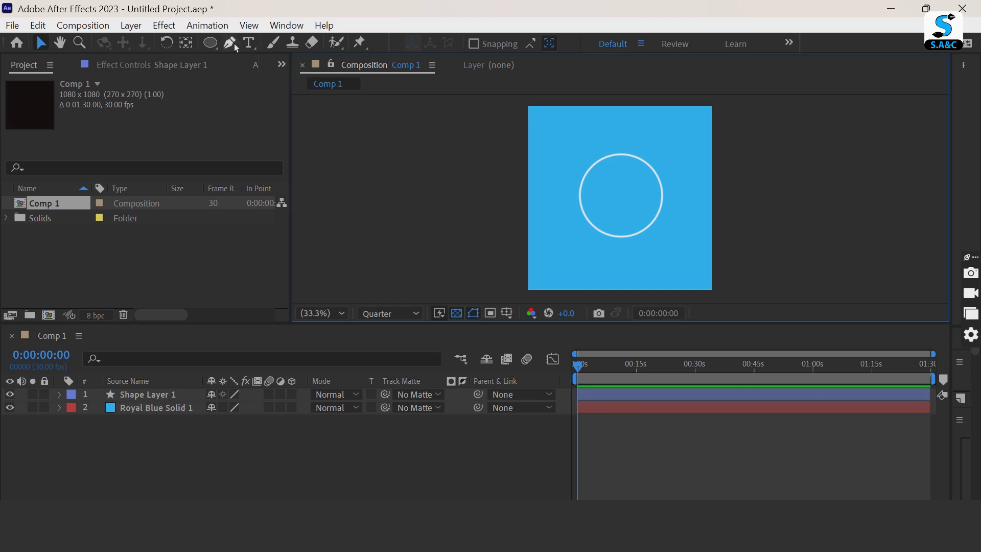
click(234, 44)
click(270, 40)
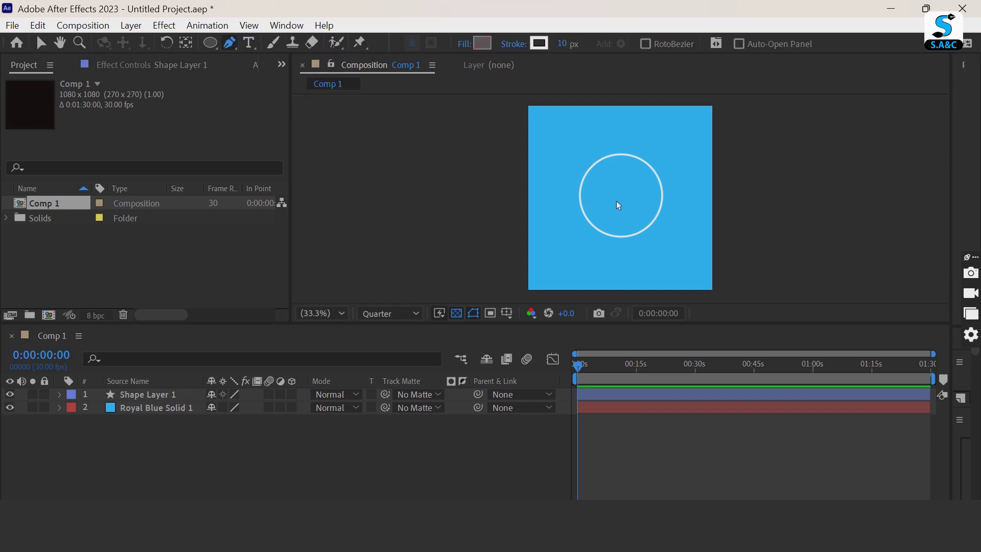
- Draw a three-point checkmark path inside the circle with the Pen Tool
click(591, 191)
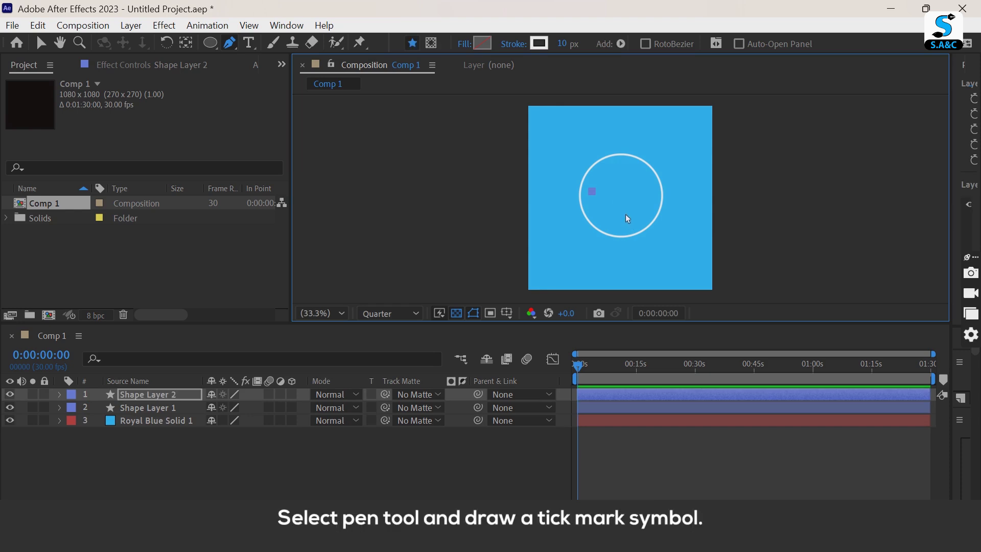
click(621, 212)
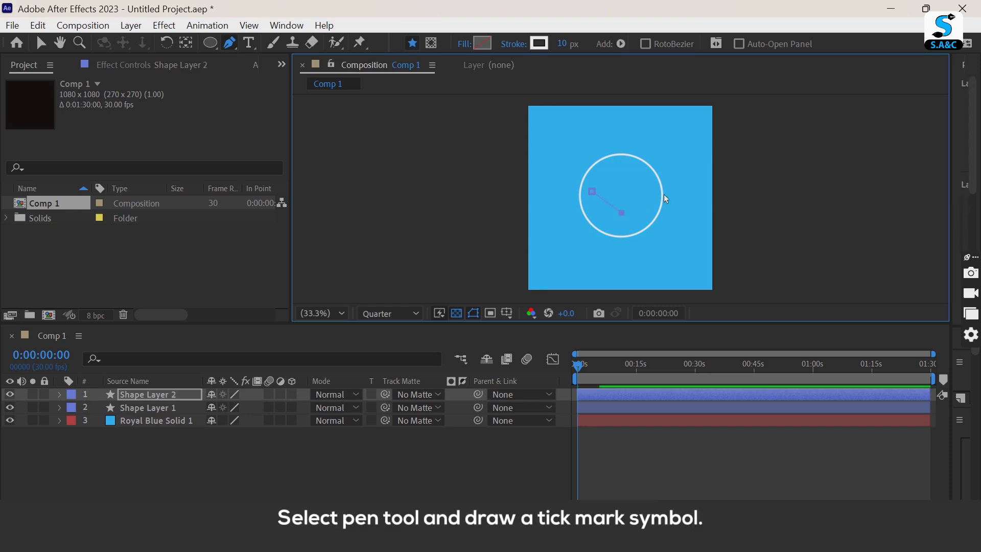
click(672, 161)
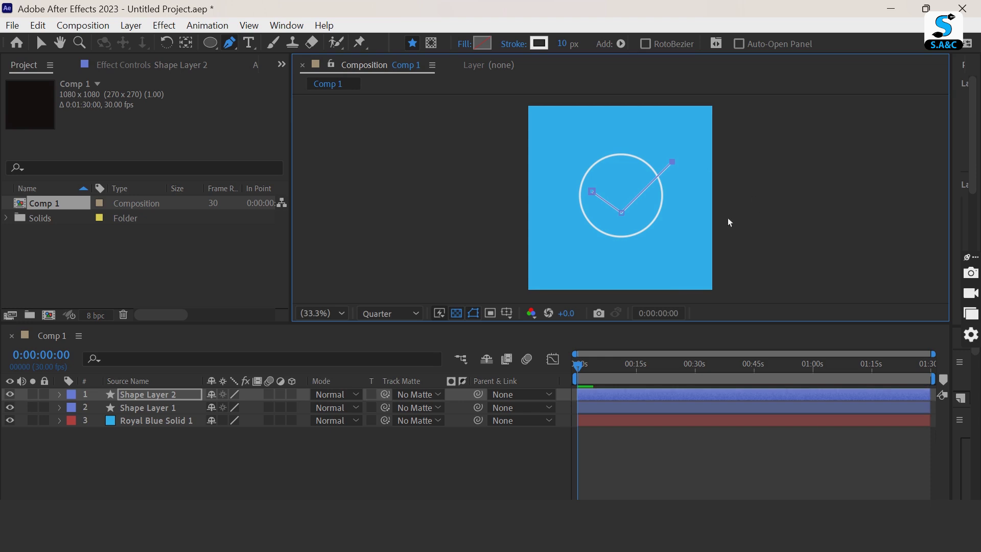
- Widen the checkmark's stroke width to 47 px
click(42, 44)
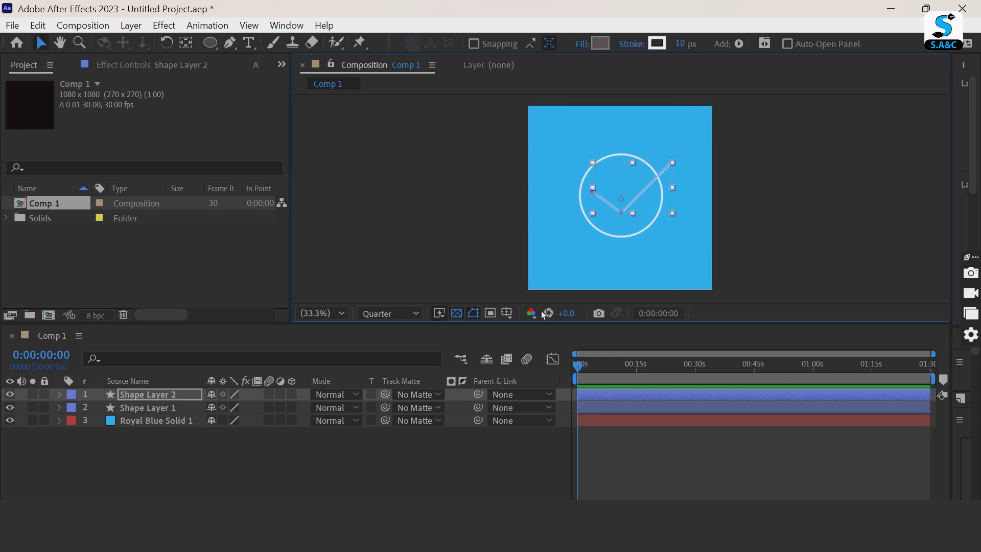
mouse_move(682, 48)
mouse_down()
mouse_move(737, 60)
mouse_move(729, 62)
mouse_up()
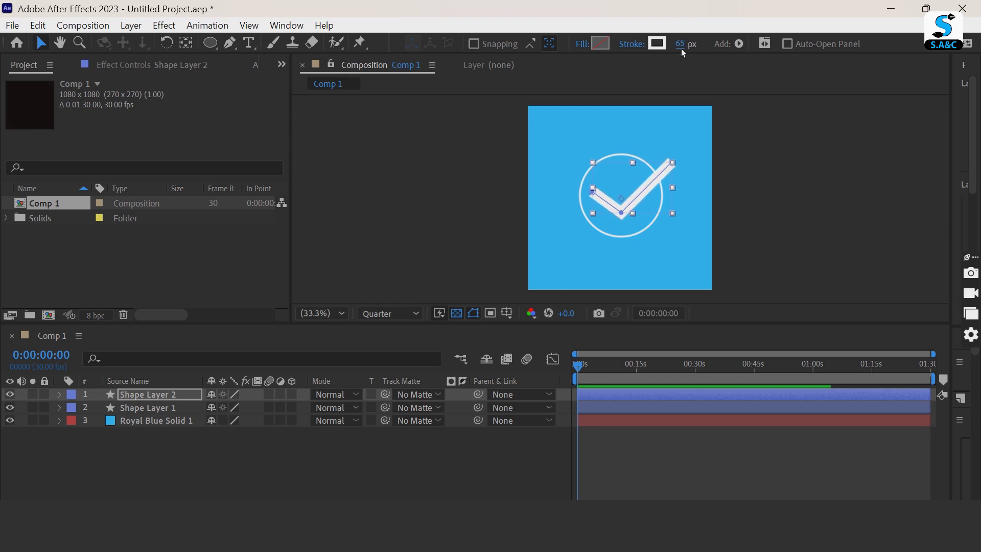
drag(682, 48, 668, 53)
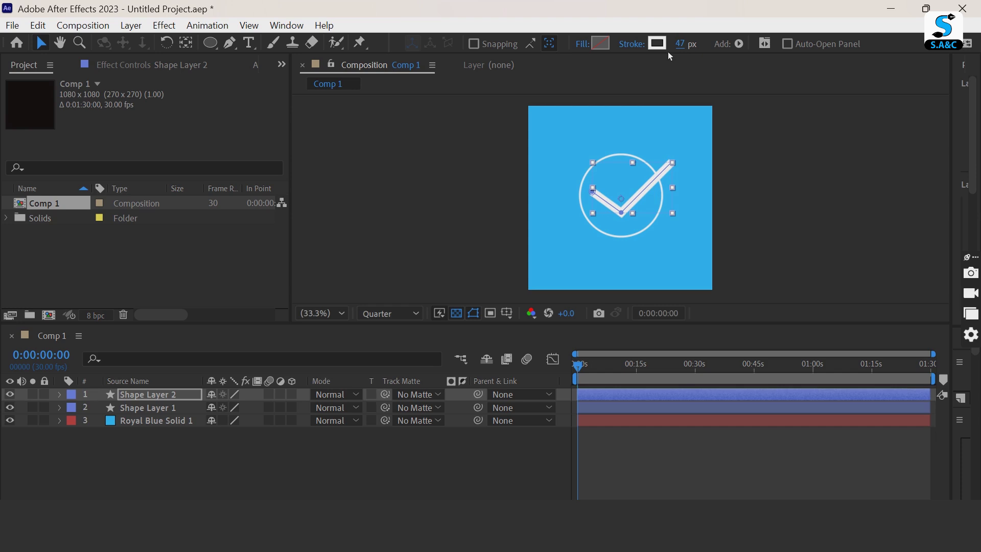
- Set Shape Layer 2's Stroke 1 Line Cap to Round Cap
click(60, 397)
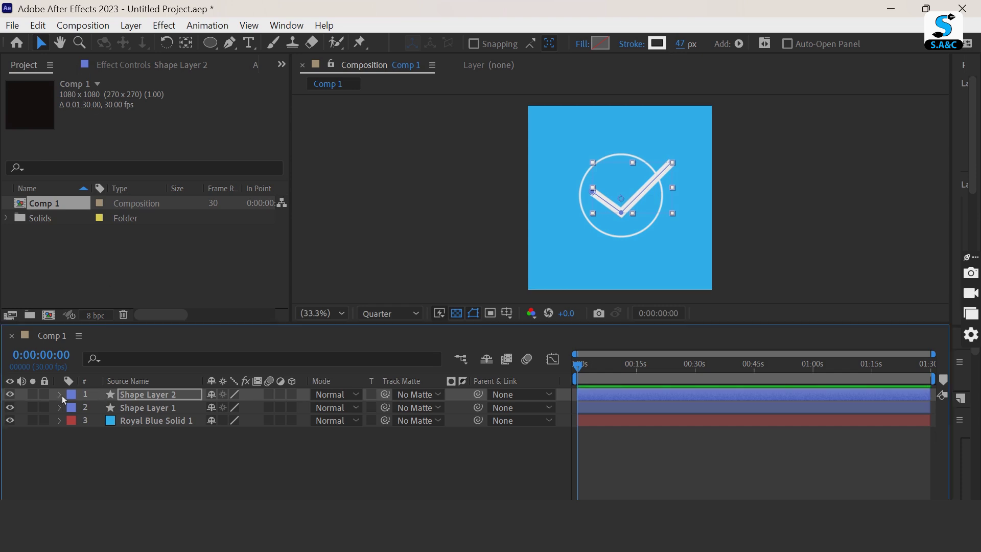
click(75, 408)
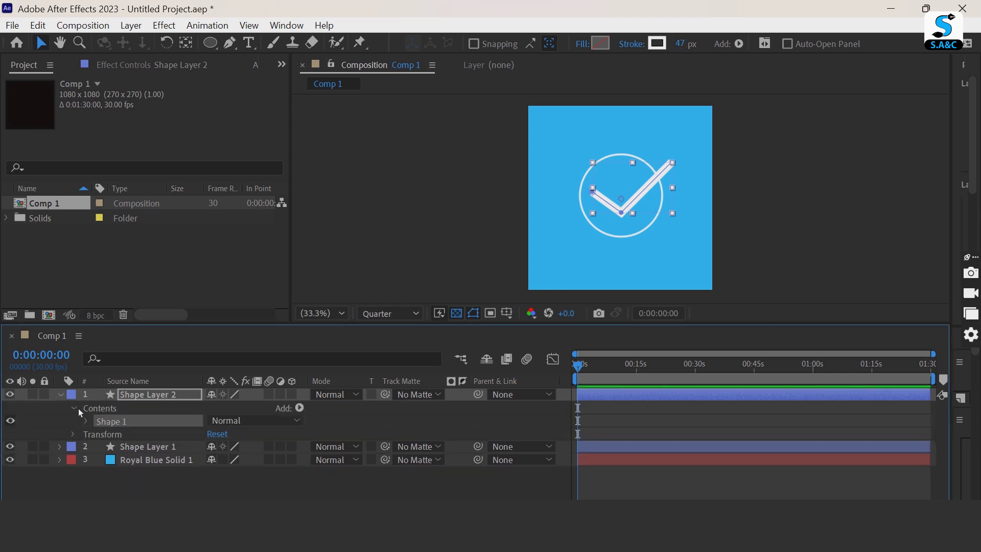
click(87, 422)
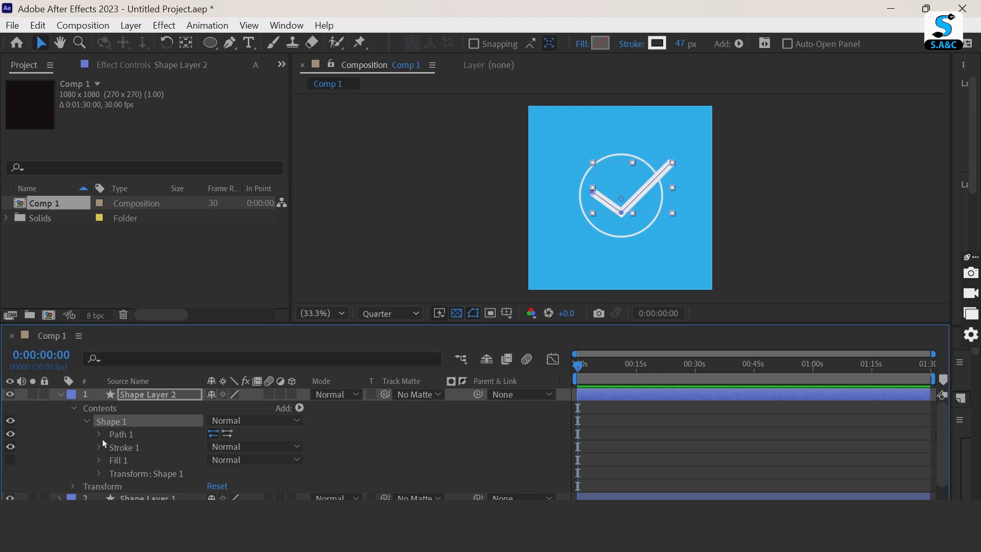
click(101, 435)
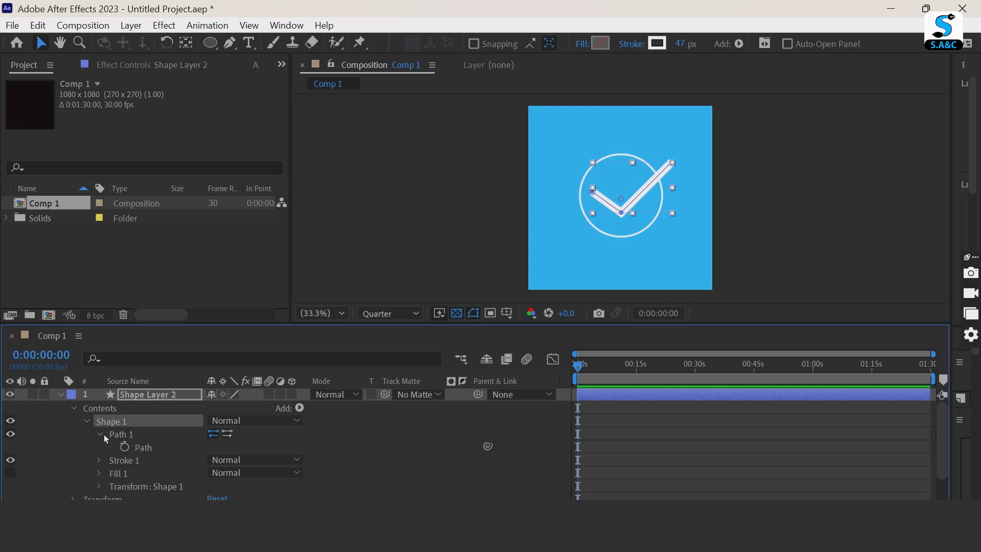
click(100, 460)
scroll(130, 471, down, 3)
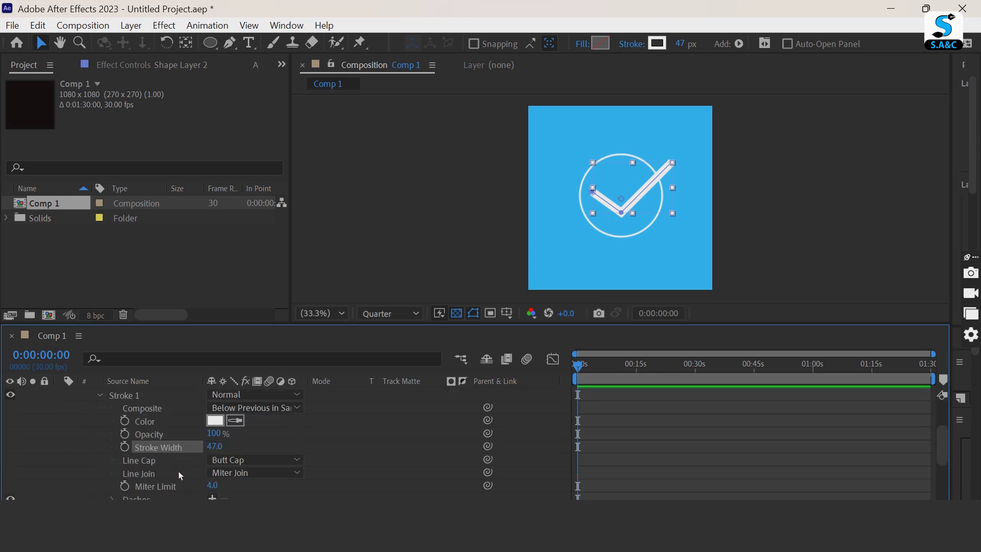
click(244, 463)
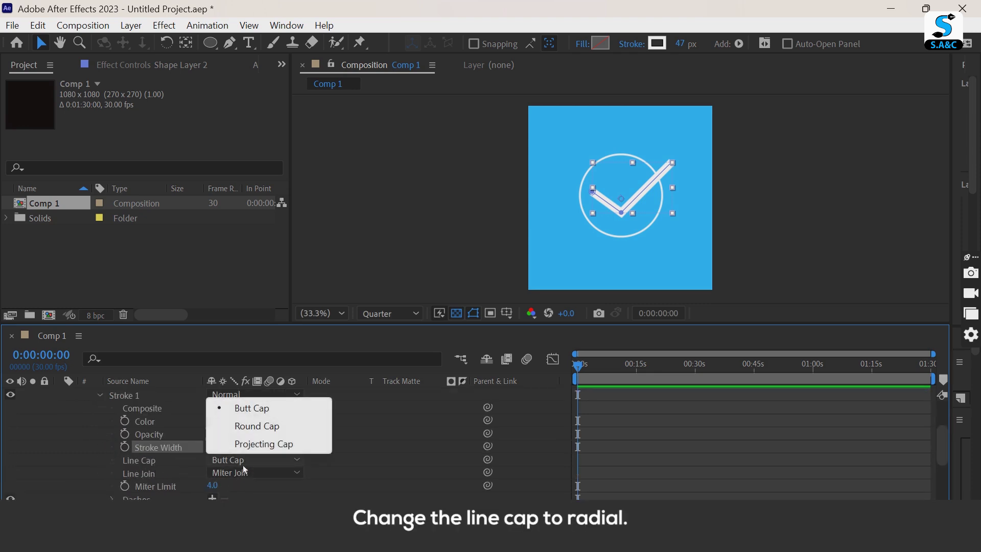
click(255, 428)
scroll(100, 455, up, 3)
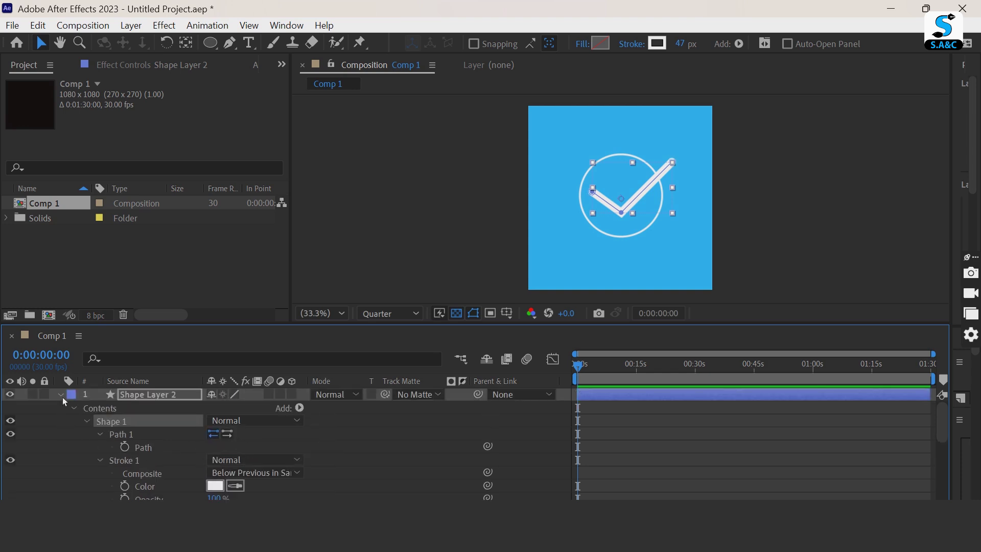
- Thicken the circle layer's stroke width to 23 px
click(62, 394)
click(174, 407)
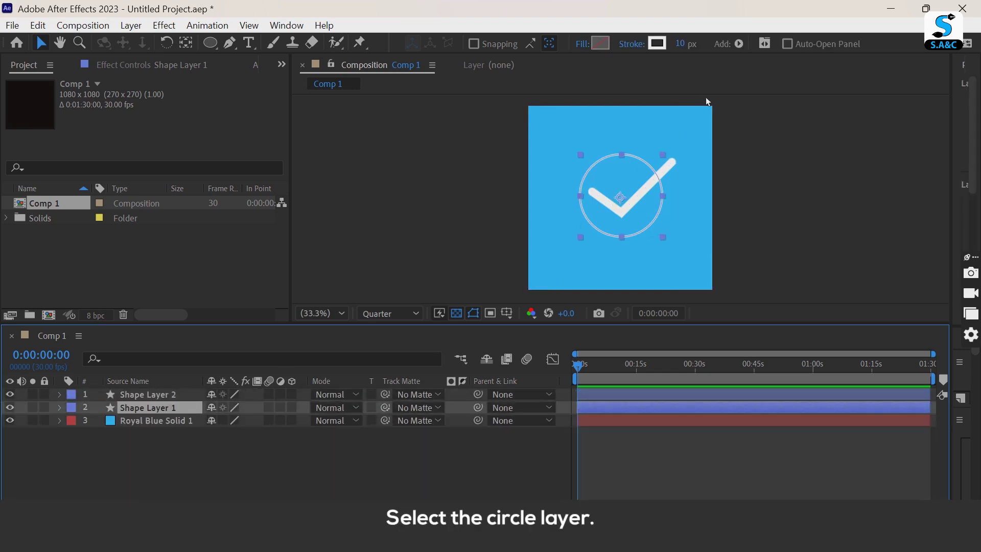
drag(686, 44, 709, 54)
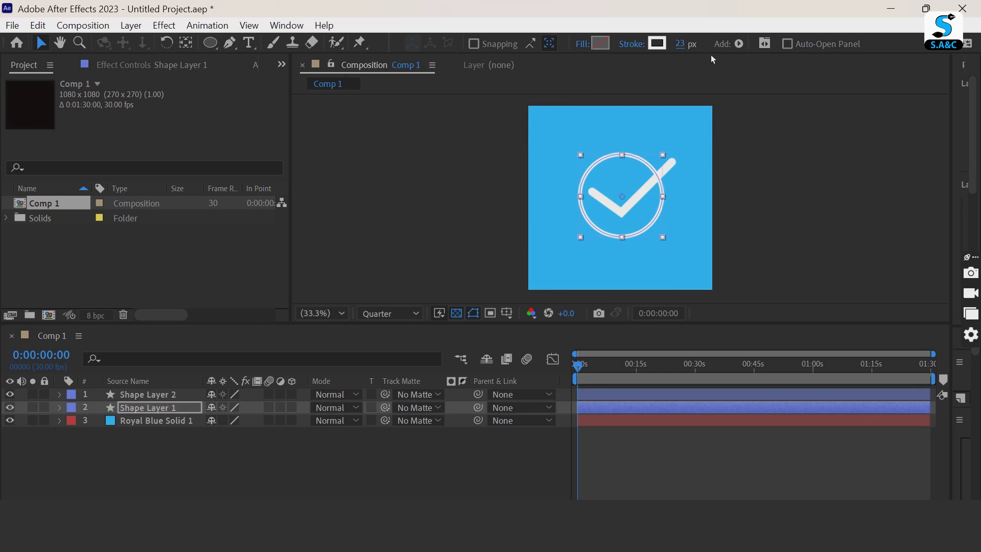
- Add Trim Paths to the circle's shape layer, Shape Layer 1
click(136, 408)
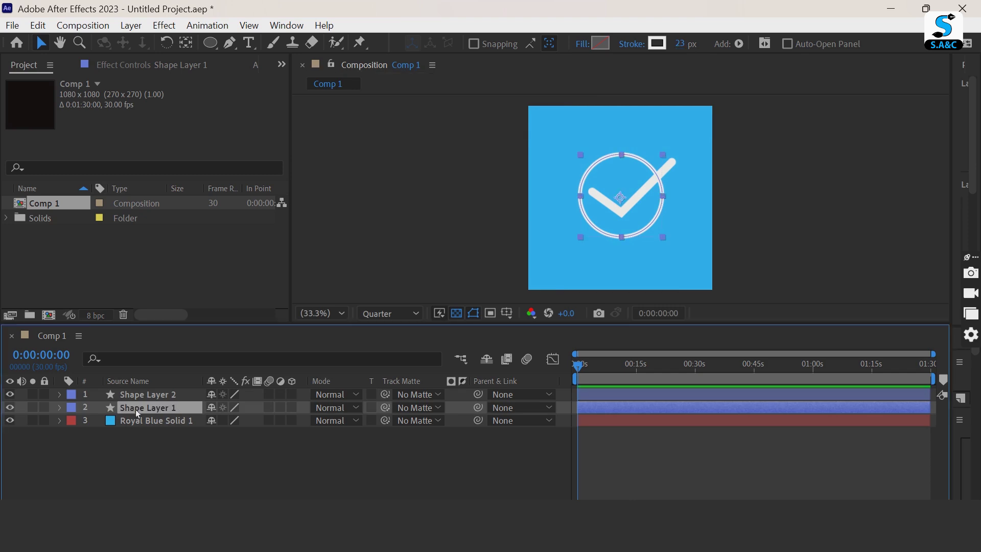
click(59, 407)
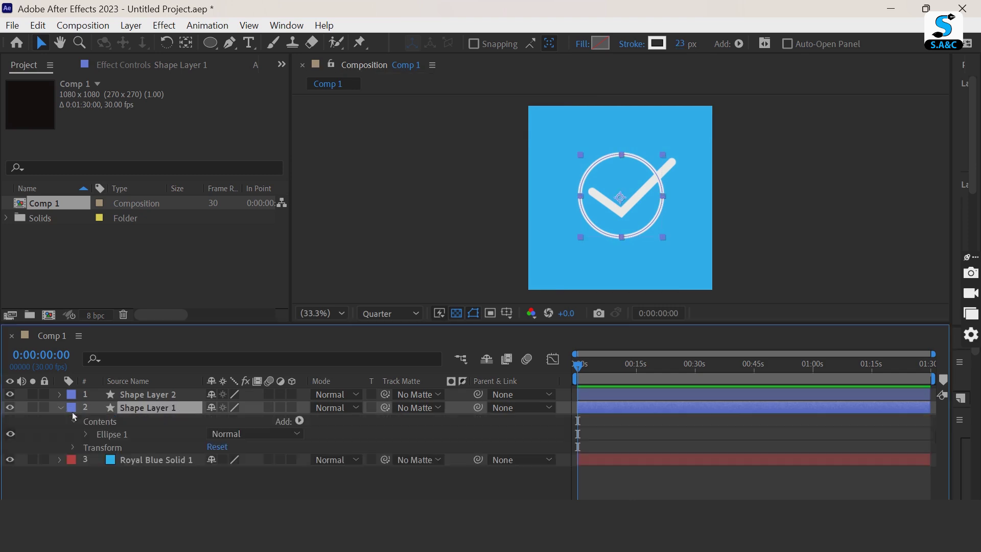
click(299, 420)
click(266, 310)
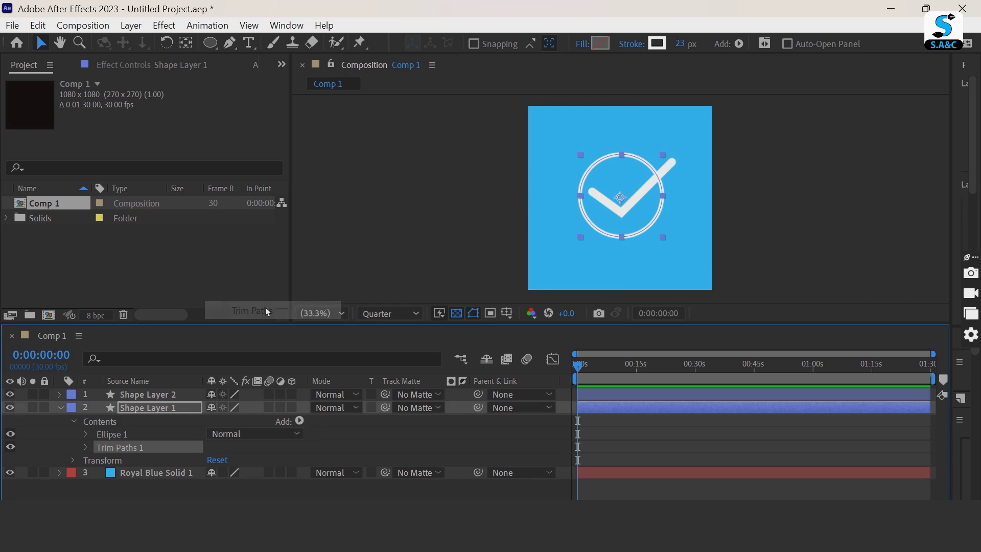
- Keyframe the circle's Trim Paths End at 100% near one second and 0% at the start
click(86, 447)
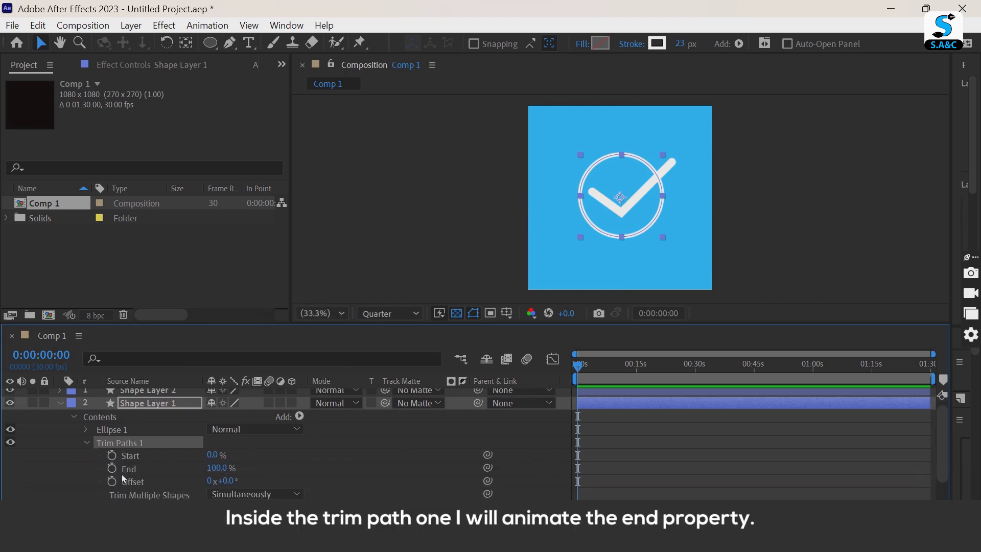
click(112, 468)
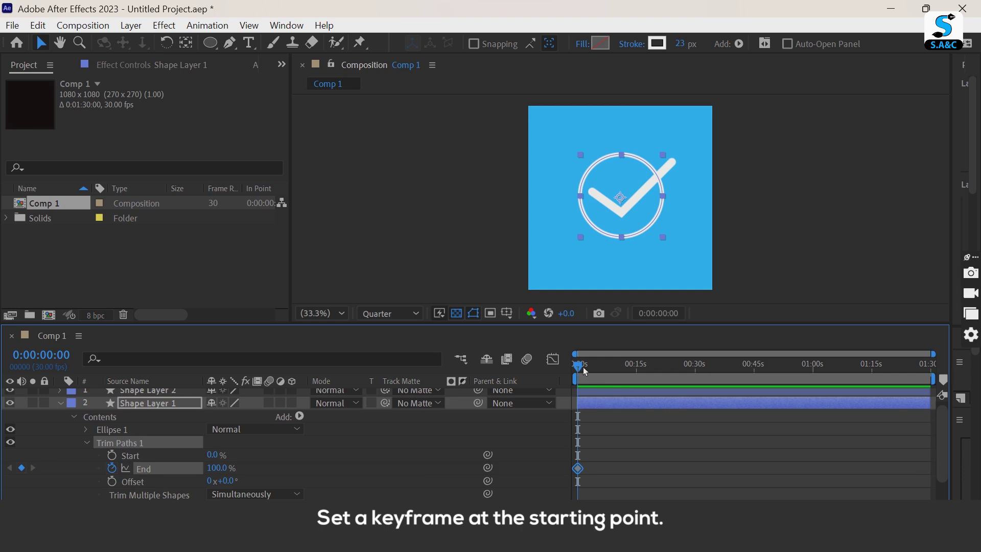
drag(583, 366, 605, 483)
key(=)
key(=)
key(=)
key(=)
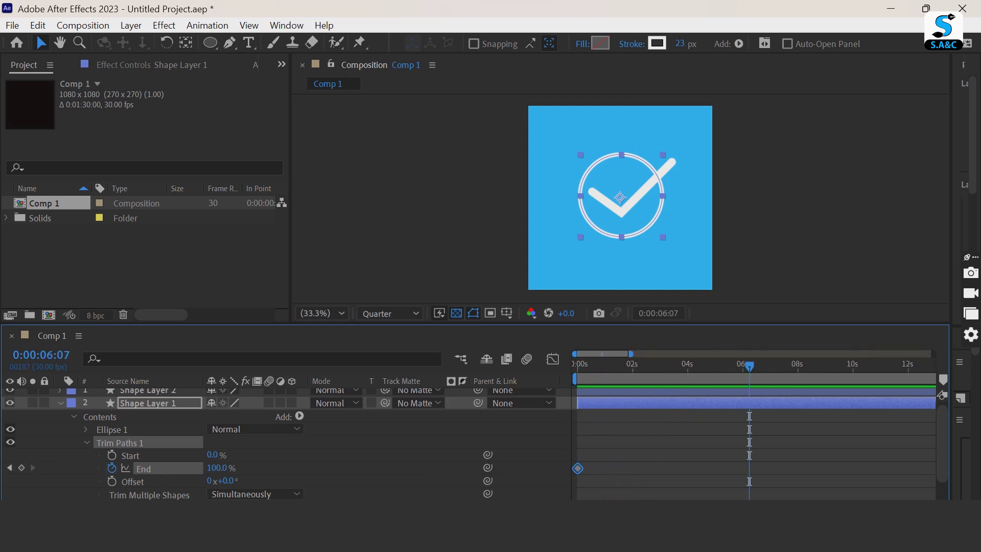
drag(756, 370, 562, 383)
click(21, 468)
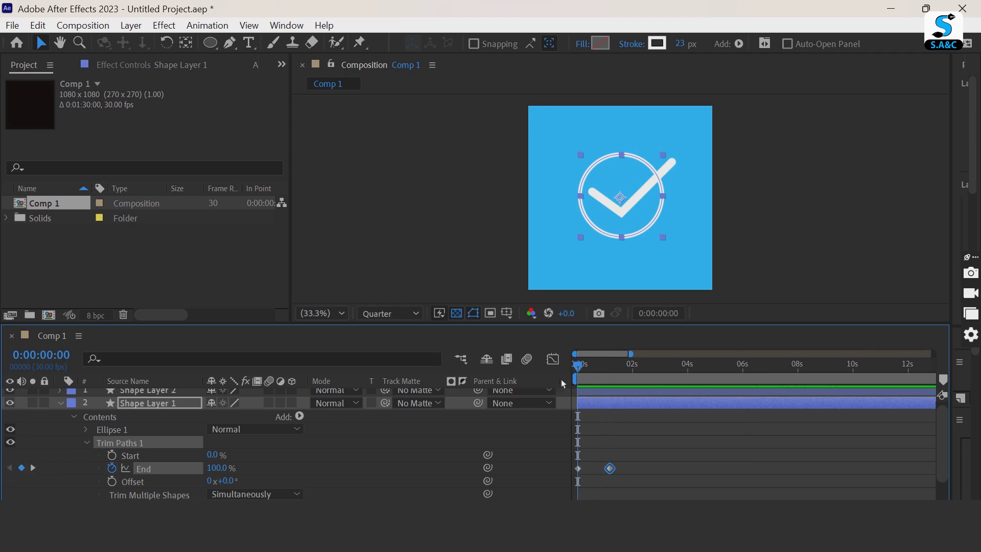
drag(223, 472, 153, 477)
- Nudge the 100% End keyframe earlier, to about 0:00:00:27, and preview the draw-on
key(space)
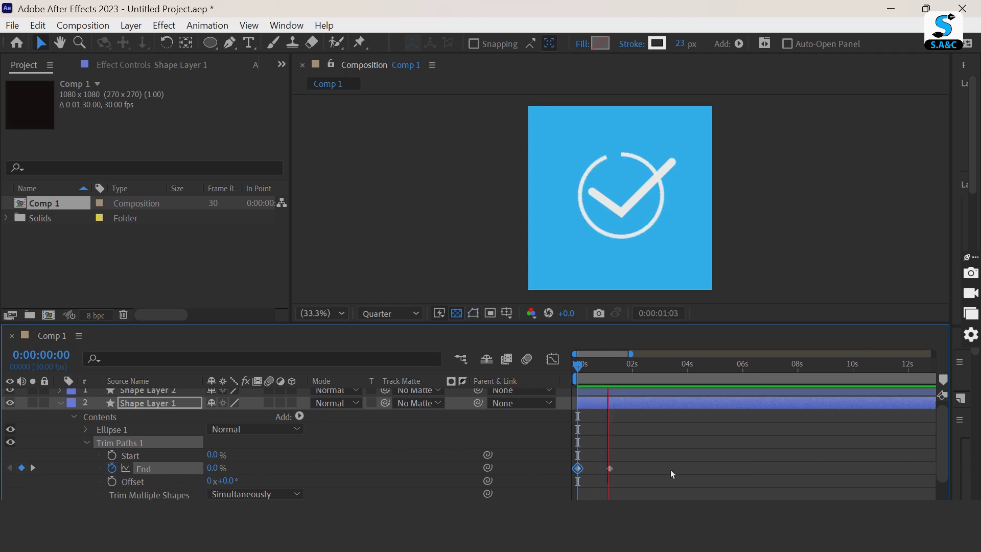
key(space)
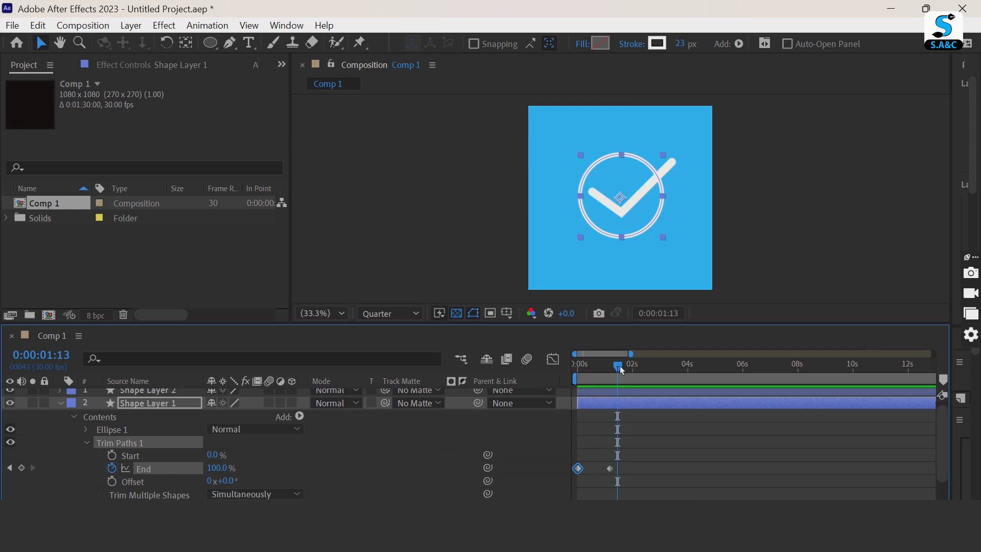
mouse_move(620, 366)
mouse_down()
mouse_move(582, 367)
mouse_move(614, 384)
mouse_up()
drag(614, 469, 606, 469)
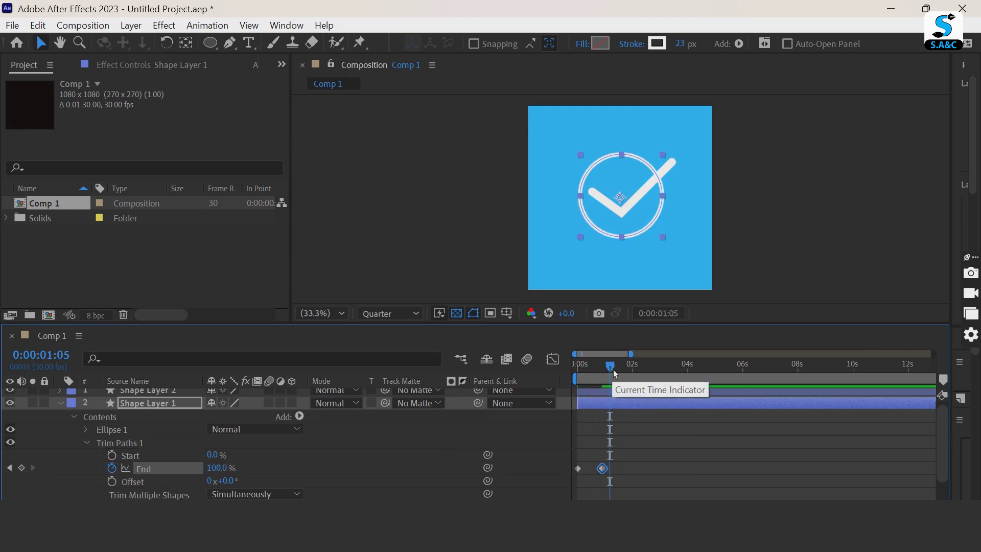
drag(615, 373, 578, 367)
key(space)
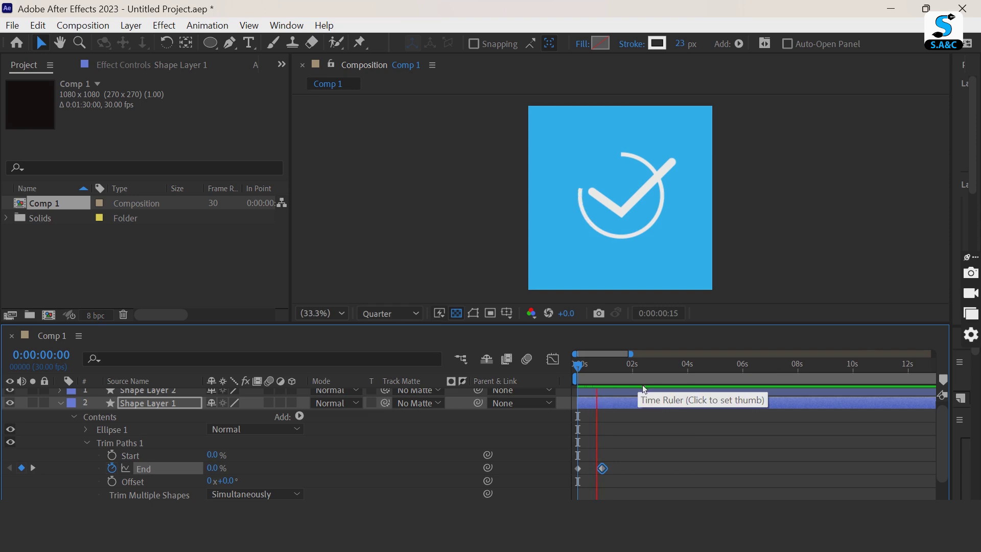
key(space)
- Turn on motion blur for Shape Layer 1 and preview the eased circle animation
drag(614, 369, 607, 367)
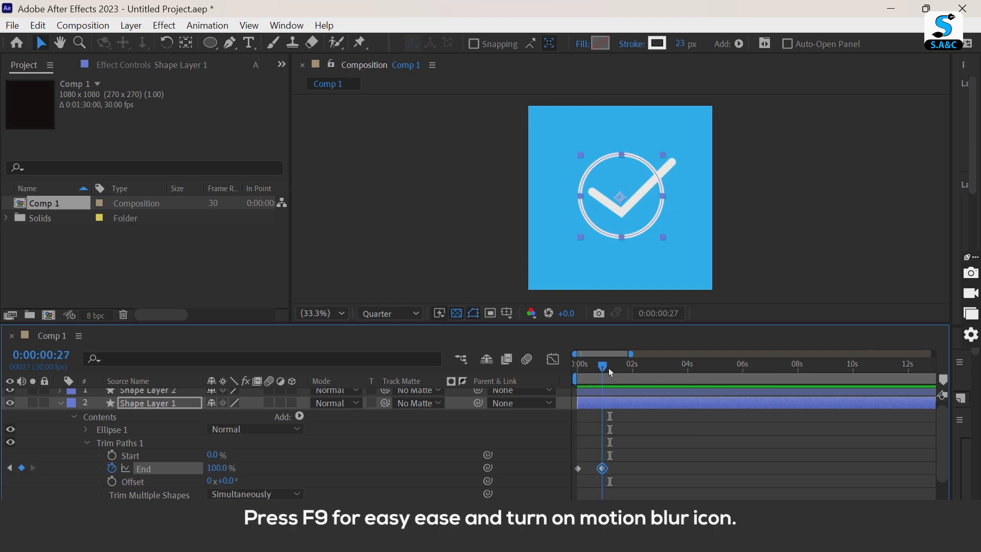
click(270, 404)
mouse_move(608, 366)
mouse_down()
mouse_move(578, 366)
mouse_move(607, 369)
mouse_up()
key(space)
key(space)
scroll(623, 443, up, 1)
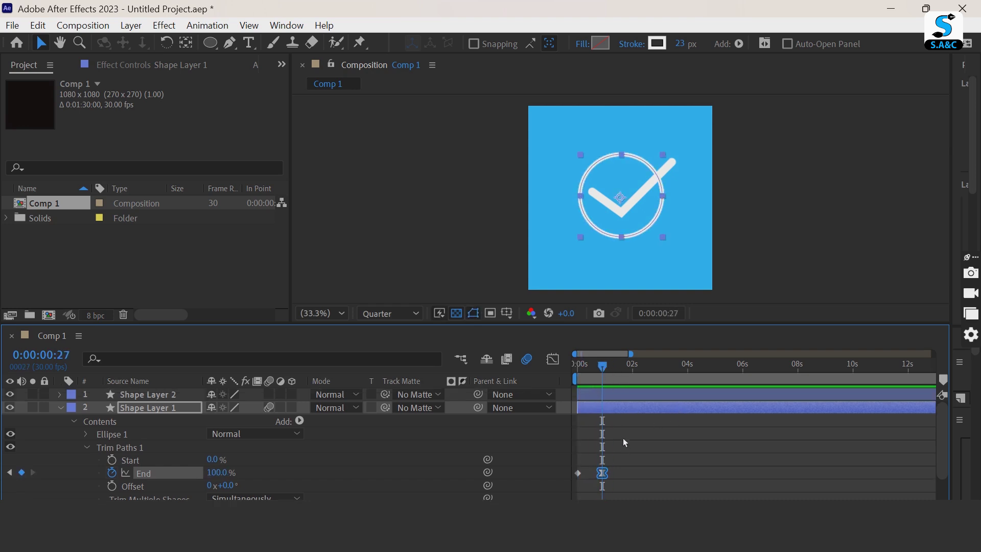
click(607, 393)
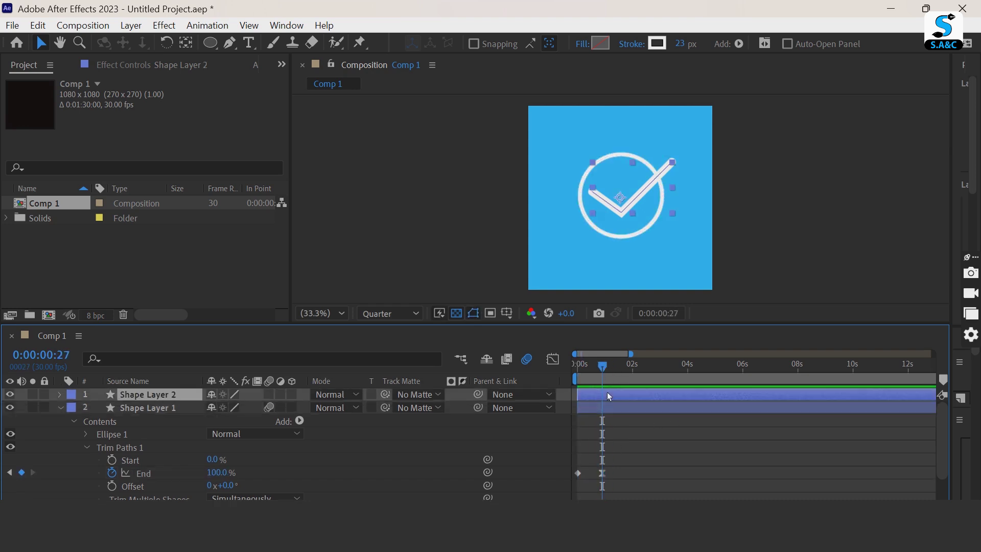
- Add Trim Paths to Shape Layer 2, the checkmark layer
click(60, 407)
click(59, 393)
click(299, 408)
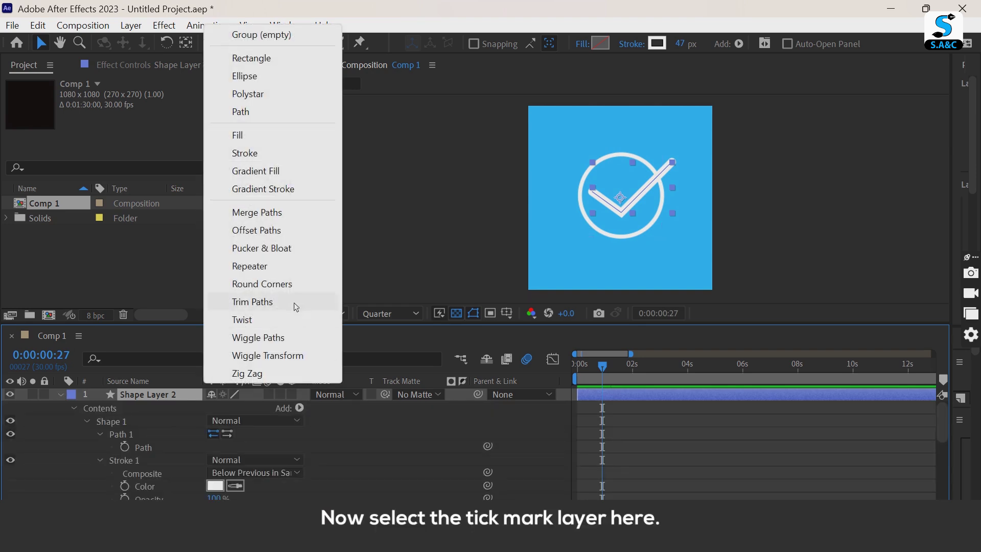
click(268, 305)
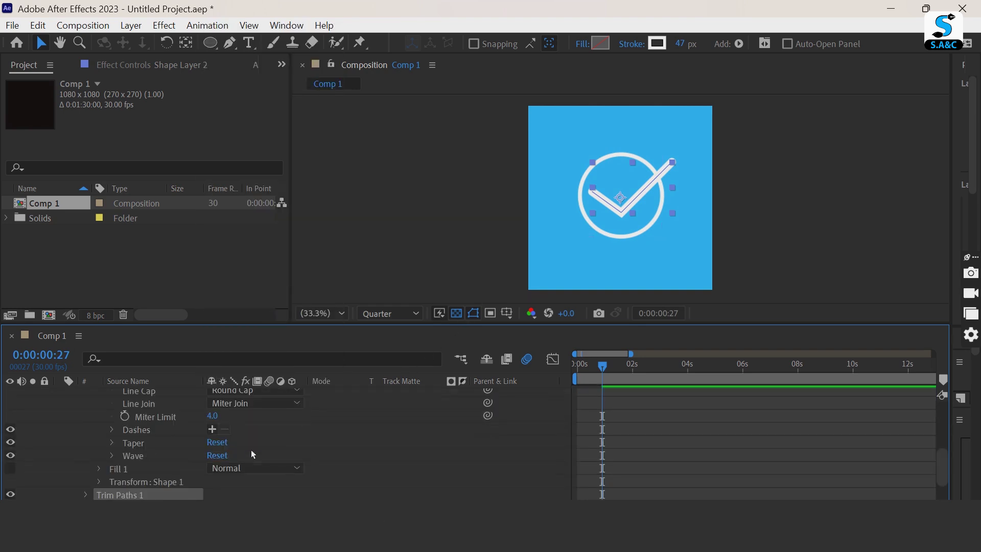
scroll(213, 454, up, 5)
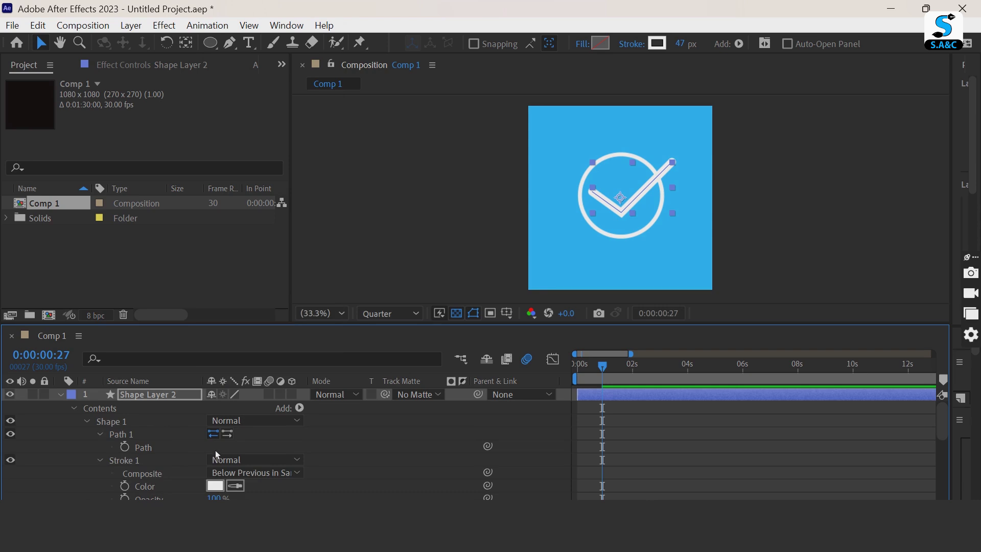
scroll(215, 446, down, 5)
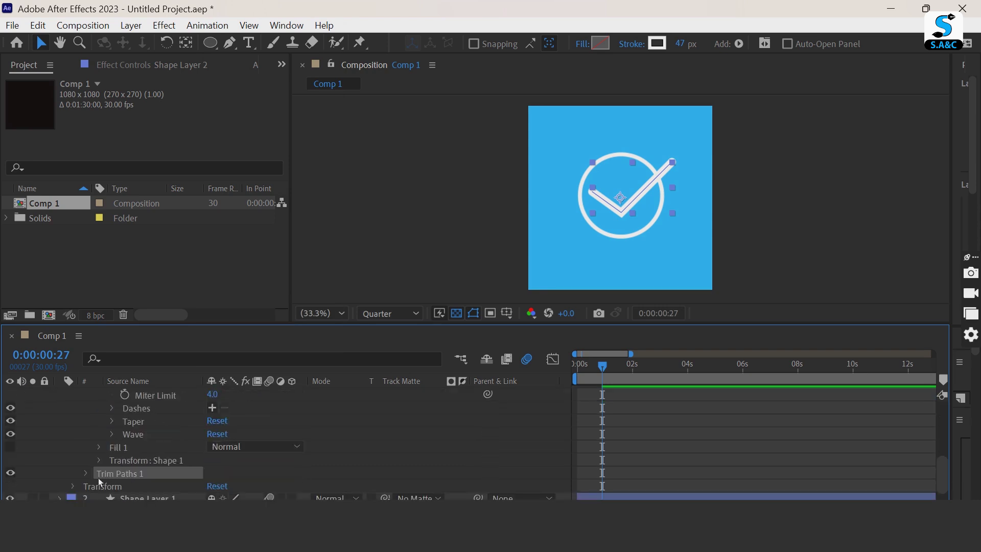
- Expand the checkmark's Trim Paths 1 and move the playhead to 0:00:00:16
click(87, 473)
scroll(258, 459, down, 3)
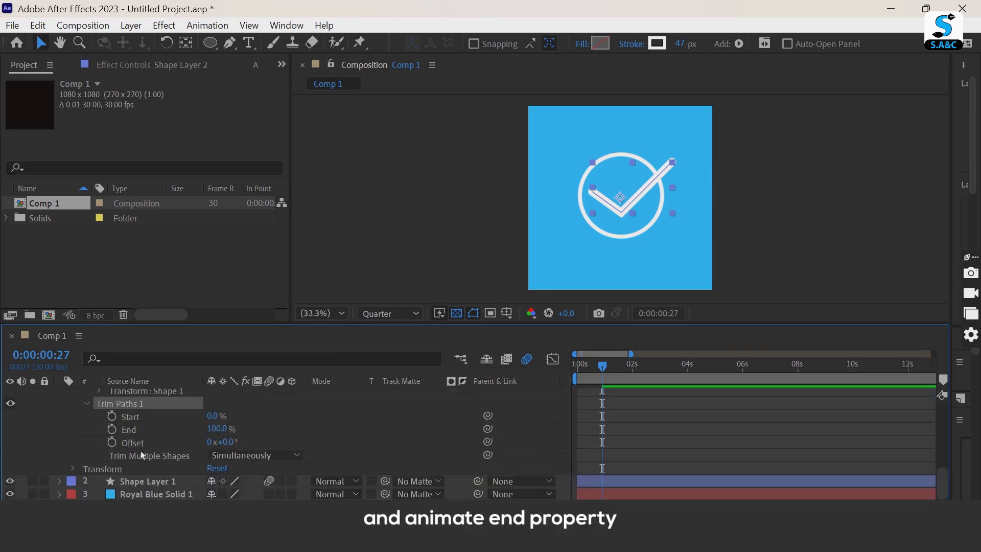
drag(606, 369, 595, 371)
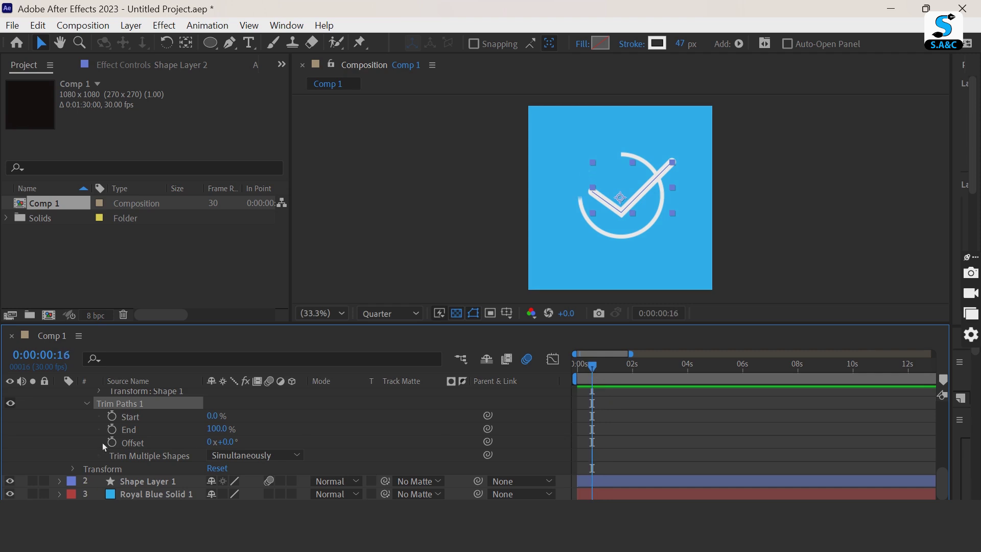
- Keyframe the checkmark's End from 0% at 0:00:00:16 to 100% past one second
click(112, 429)
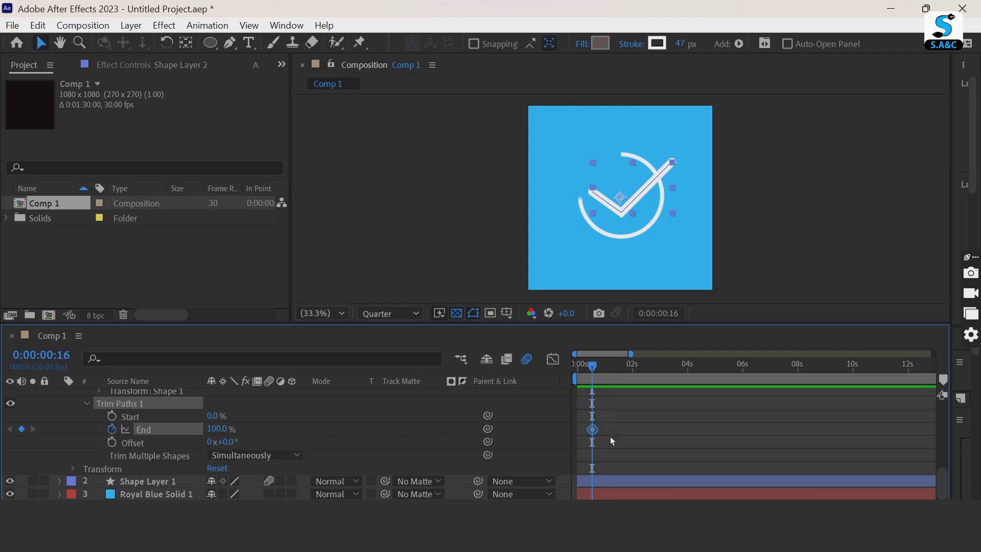
drag(592, 369, 621, 374)
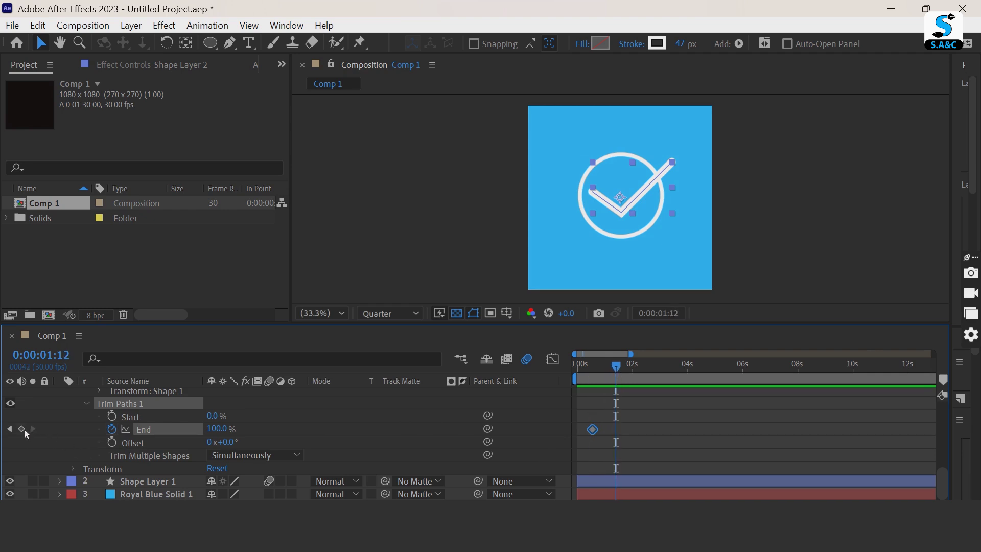
click(22, 429)
drag(617, 372, 599, 369)
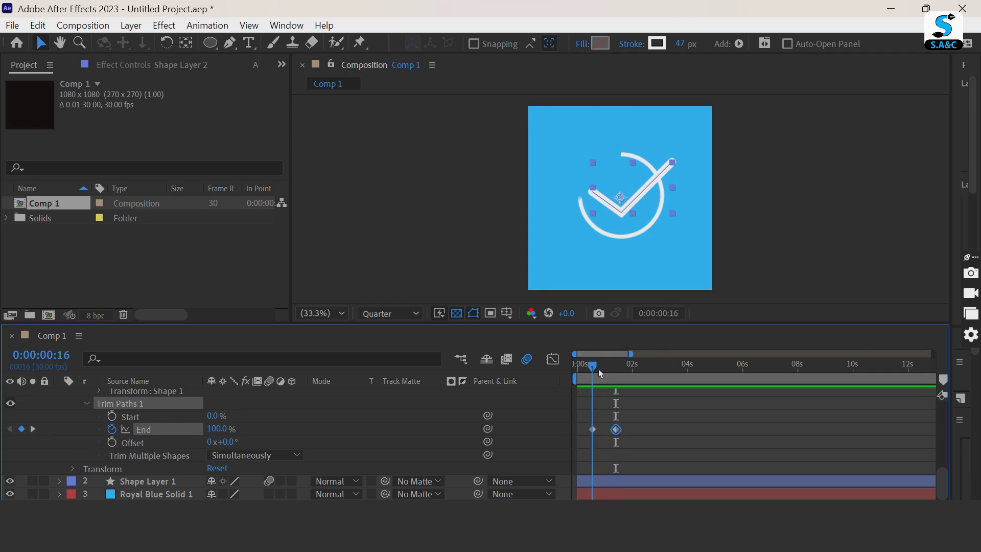
click(219, 431)
text(0)
key(Return)
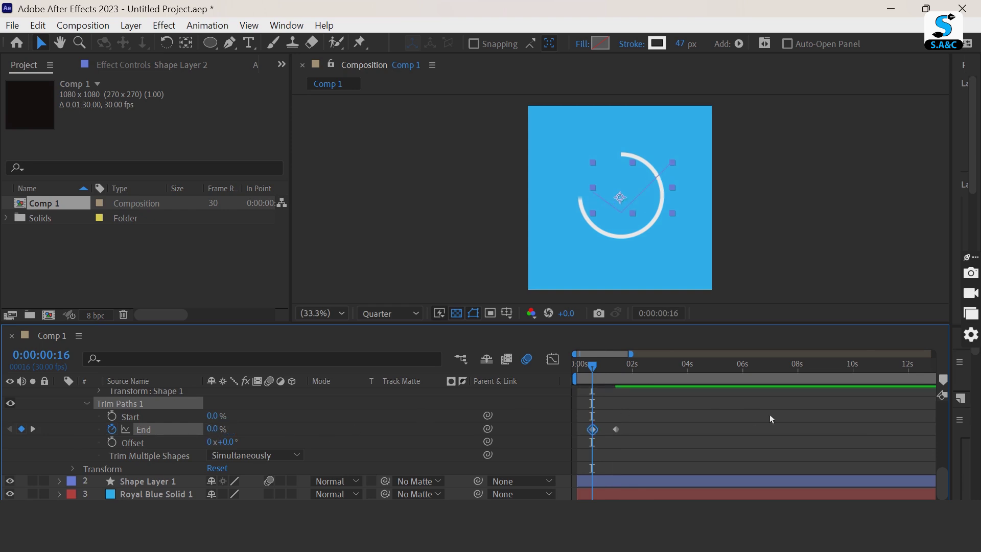
key(space)
key(space)
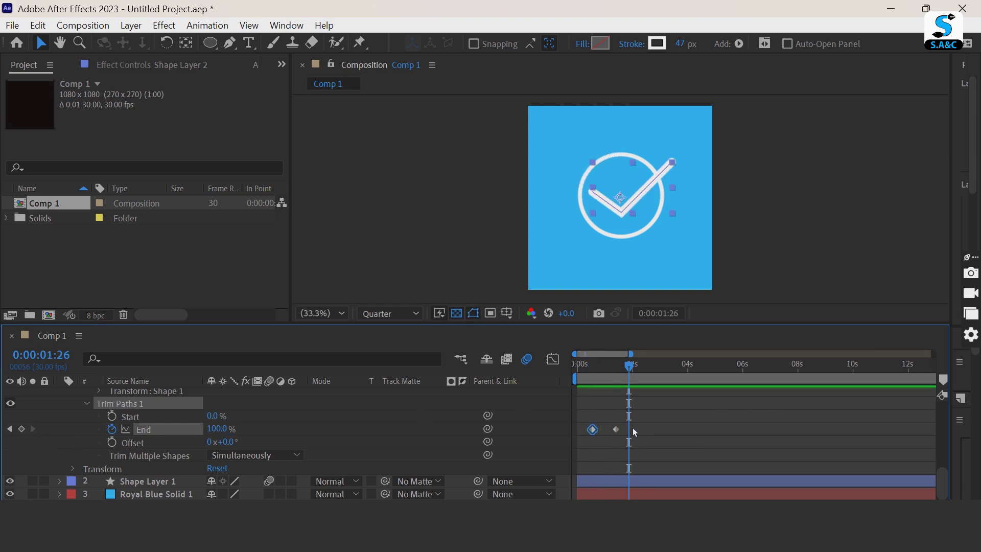
- Retime the checkmark's End keyframes to finish around 0:00:01:15, then preview everything
drag(632, 428, 607, 430)
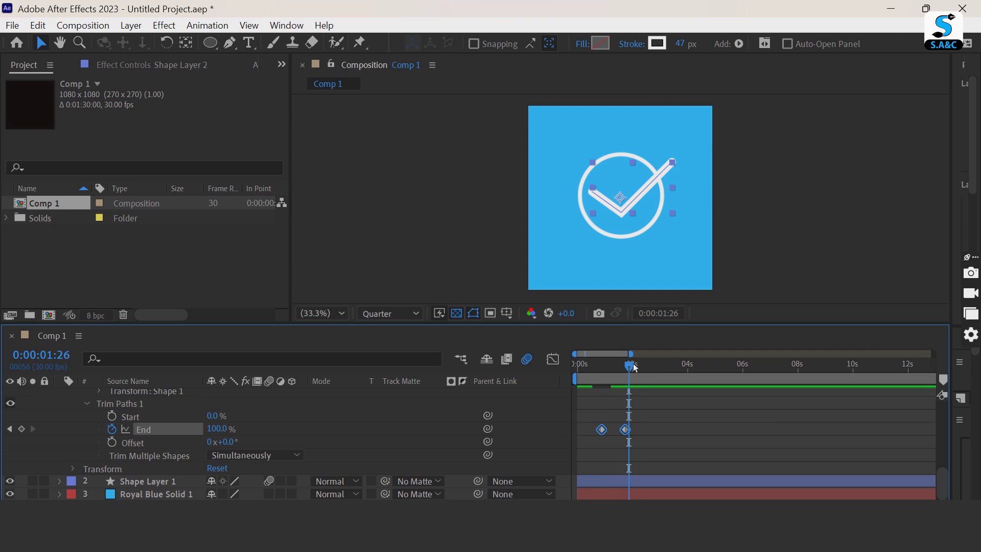
drag(634, 367, 618, 367)
click(661, 449)
drag(630, 430, 627, 434)
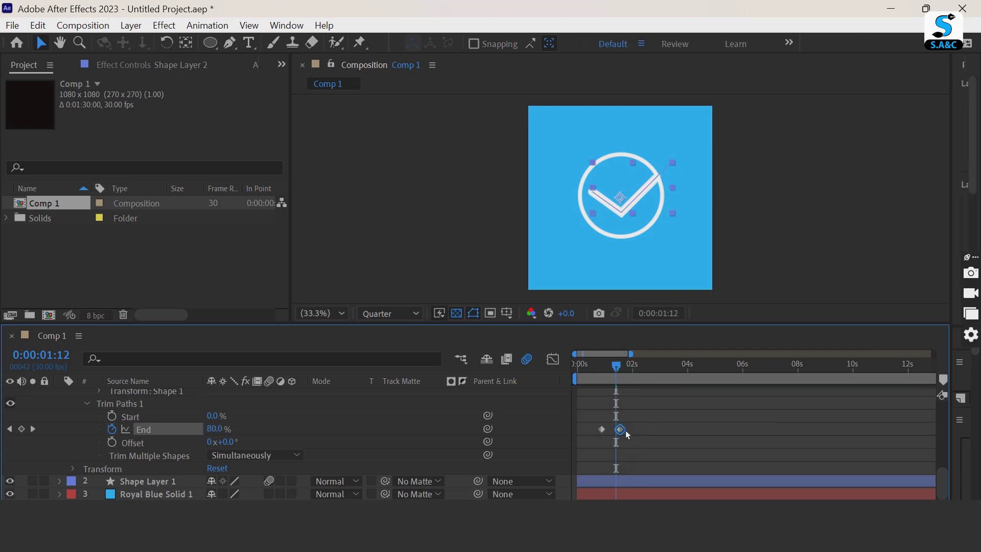
drag(616, 365, 578, 366)
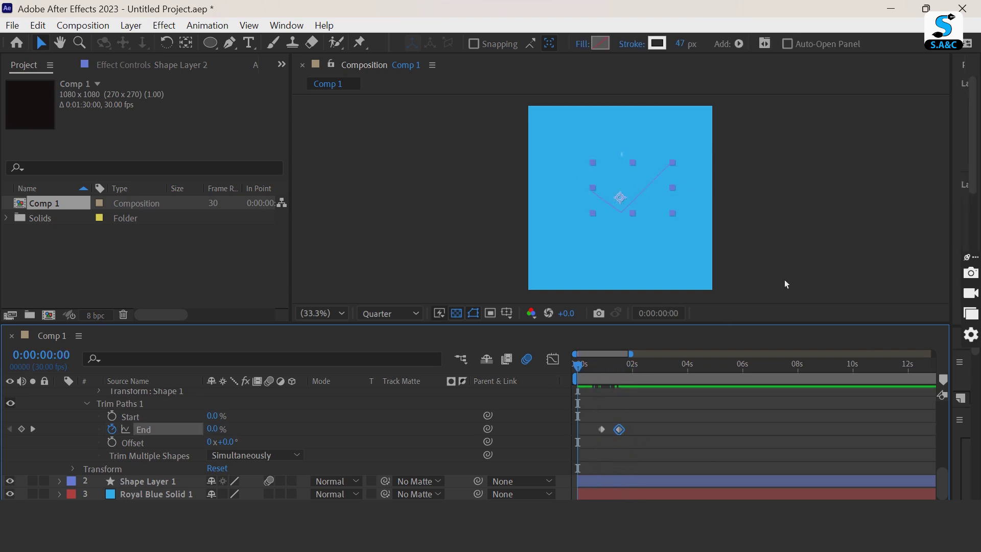
key(space)
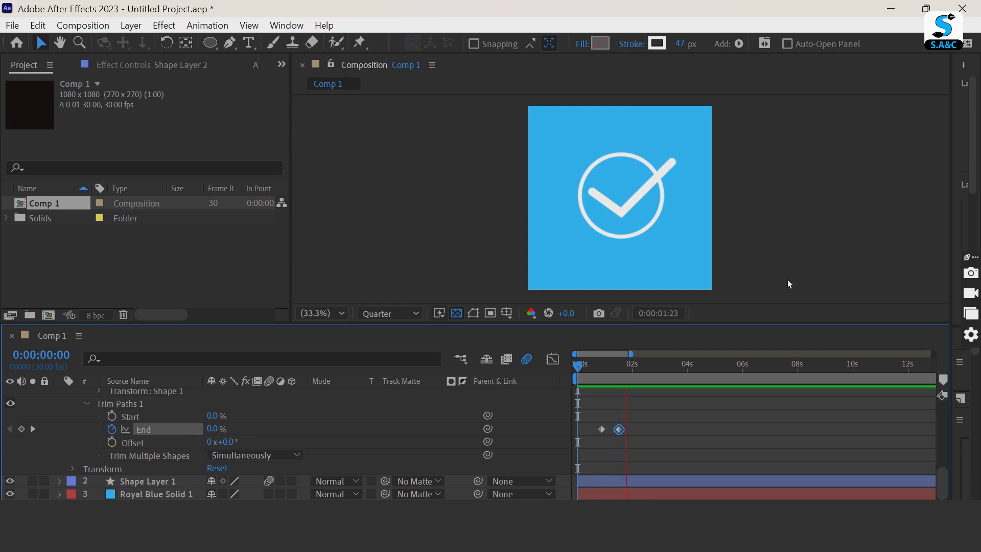
key(space)
drag(645, 372, 619, 378)
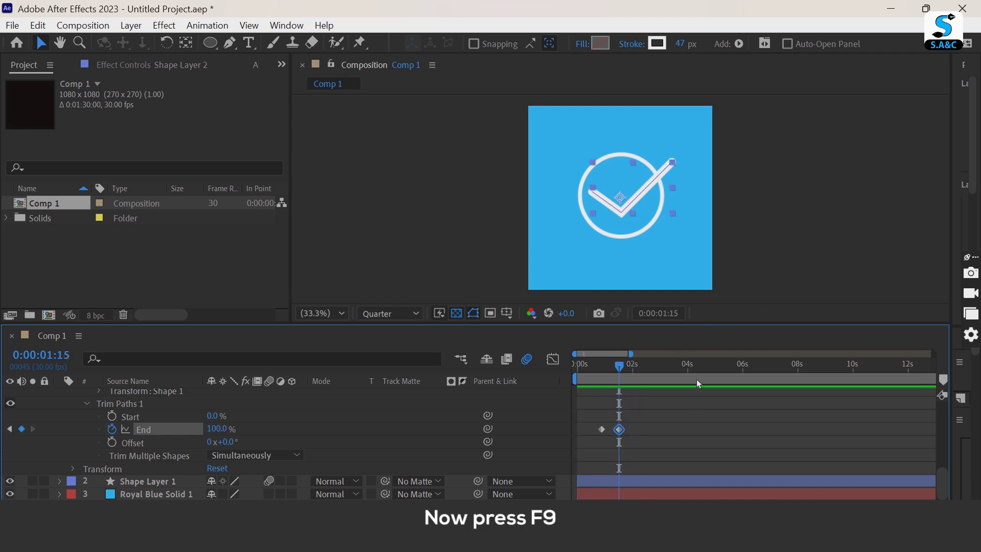
- Easy-ease the checkmark End keyframes, enable Shape Layer 2 motion blur, collapse it, and return the playhead to 1 second
key(F9)
scroll(285, 424, up, 6)
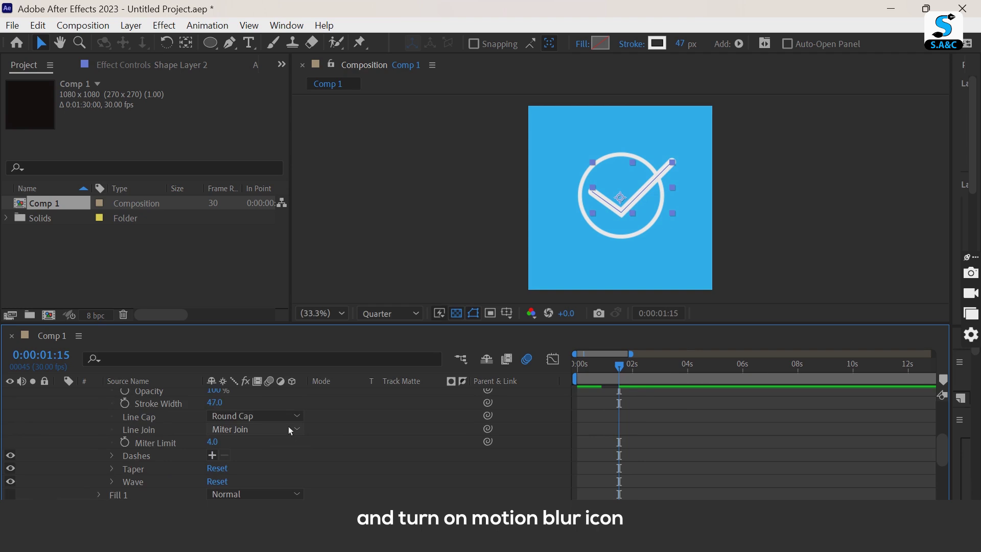
click(269, 394)
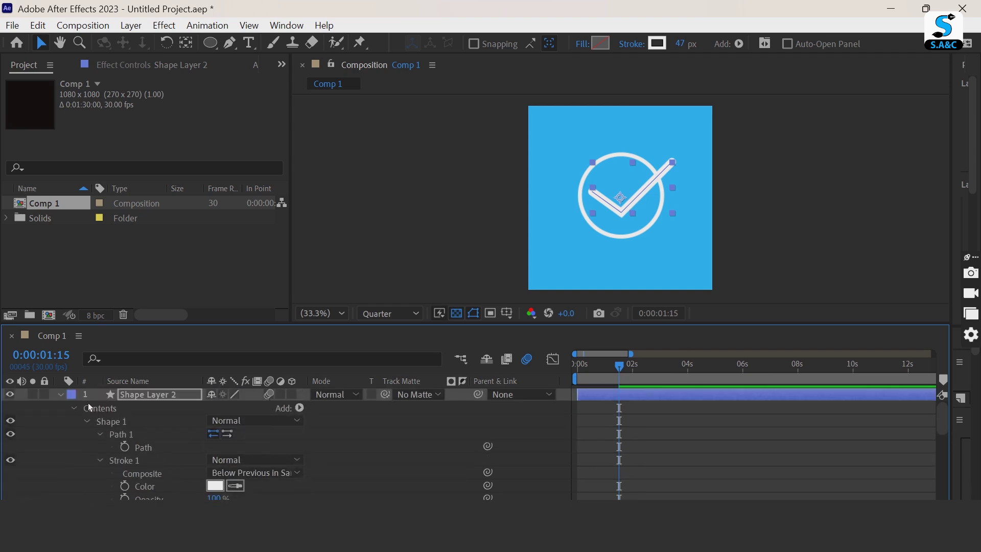
click(61, 394)
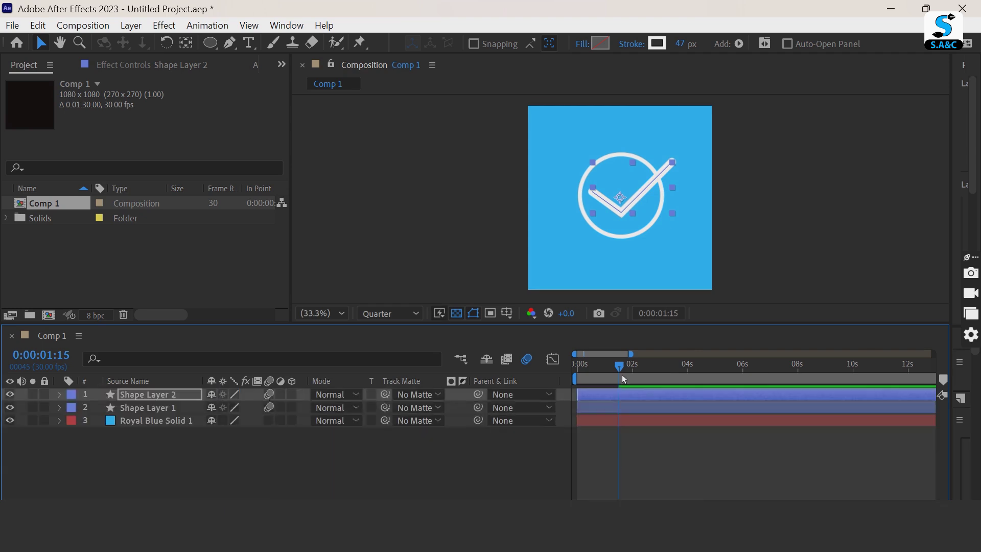
drag(621, 375, 462, 379)
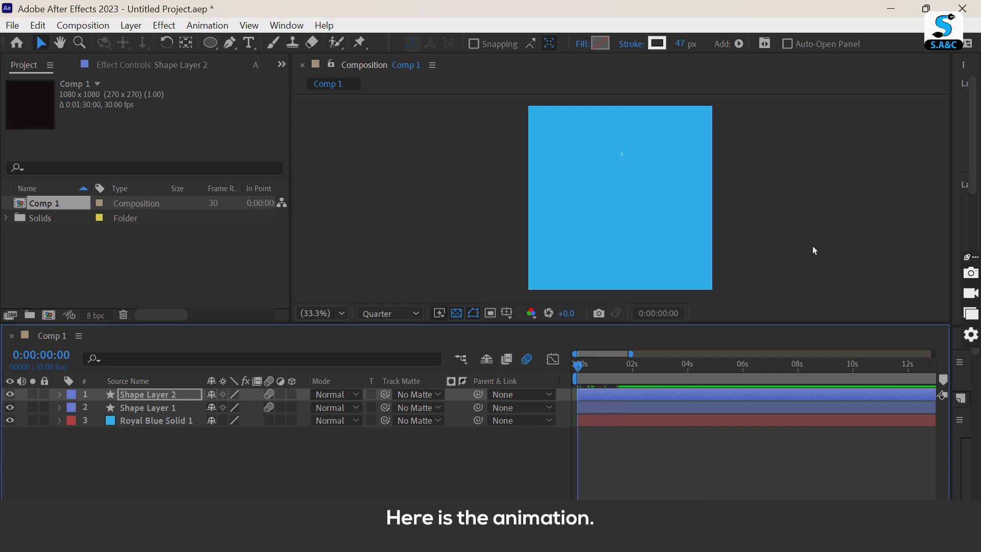
key(space)
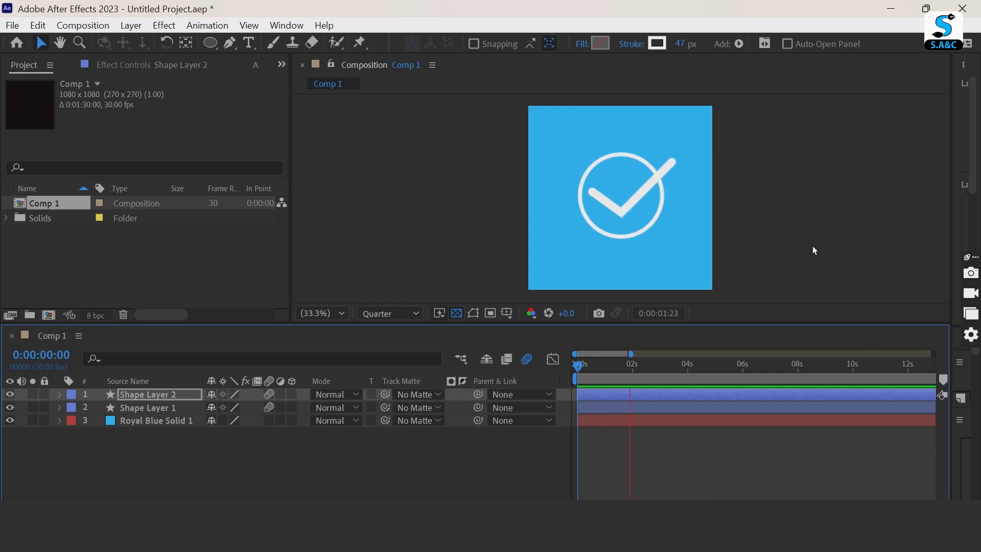